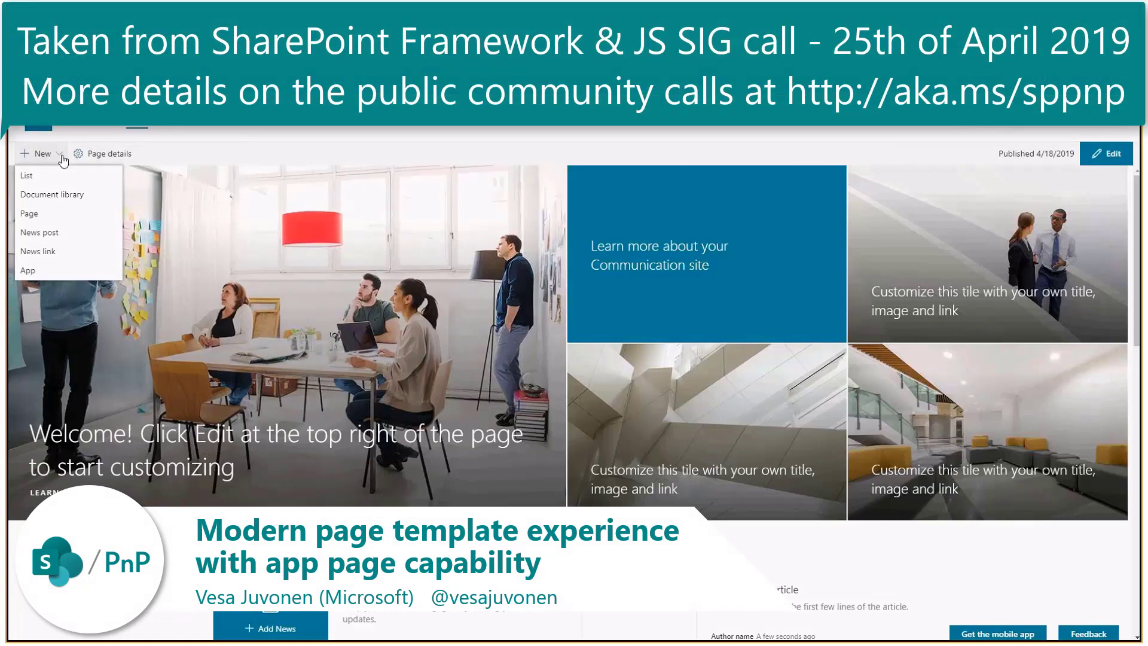
Start a new page and preview the Blank, Visual and Basic text templates.
left_click(60, 214)
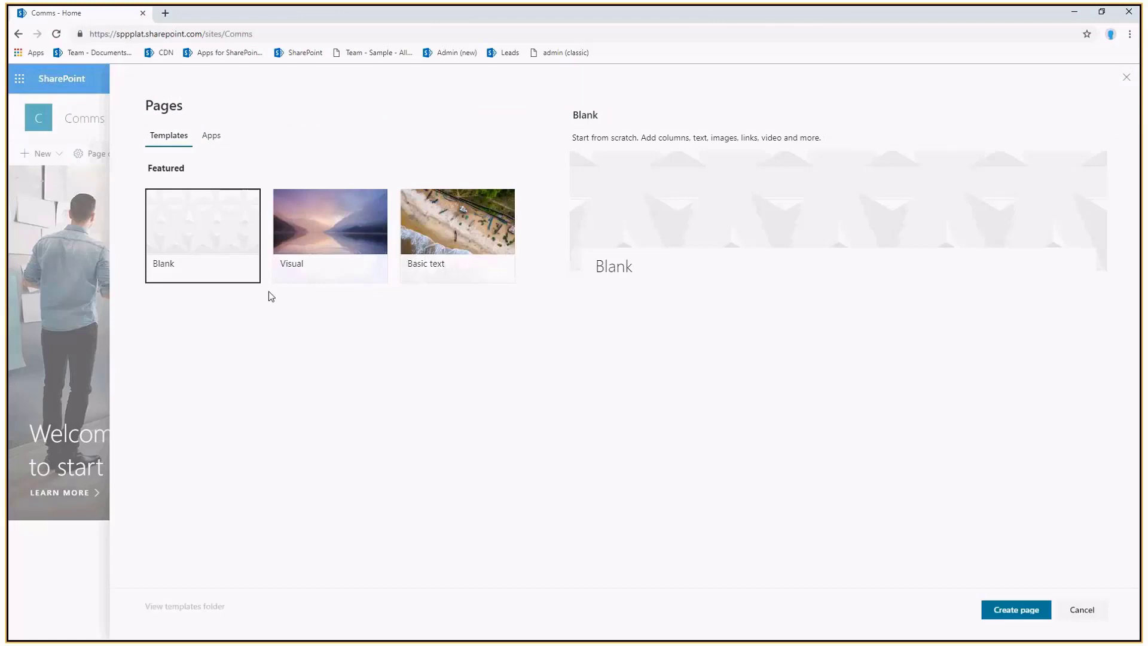
left_click(287, 242)
left_click(459, 232)
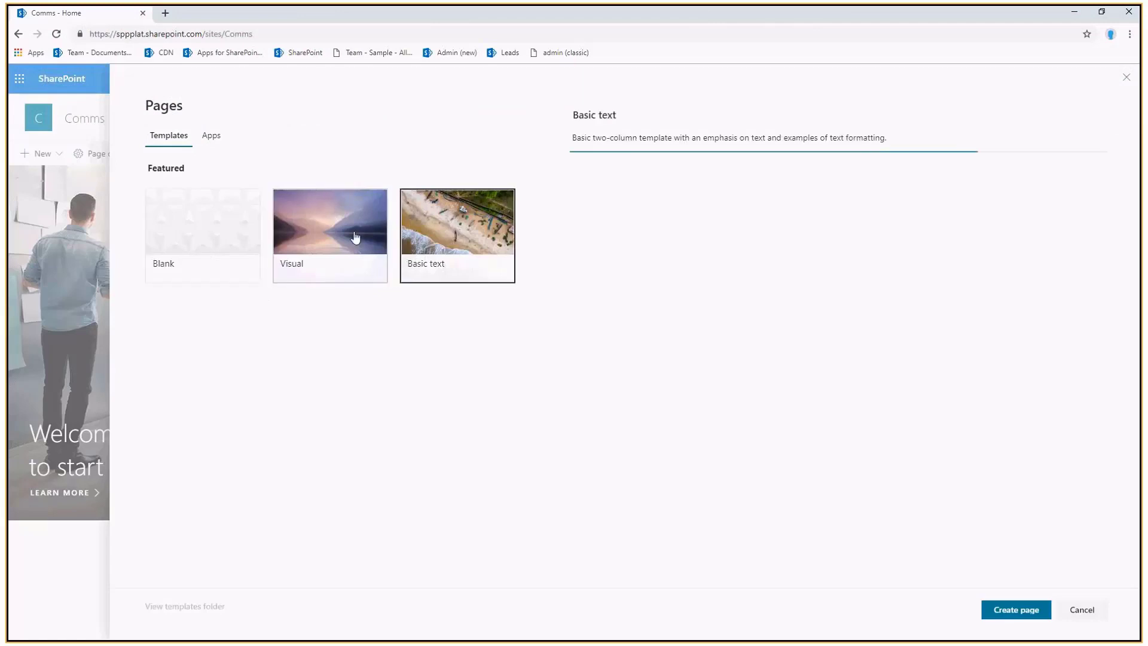
left_click(251, 239)
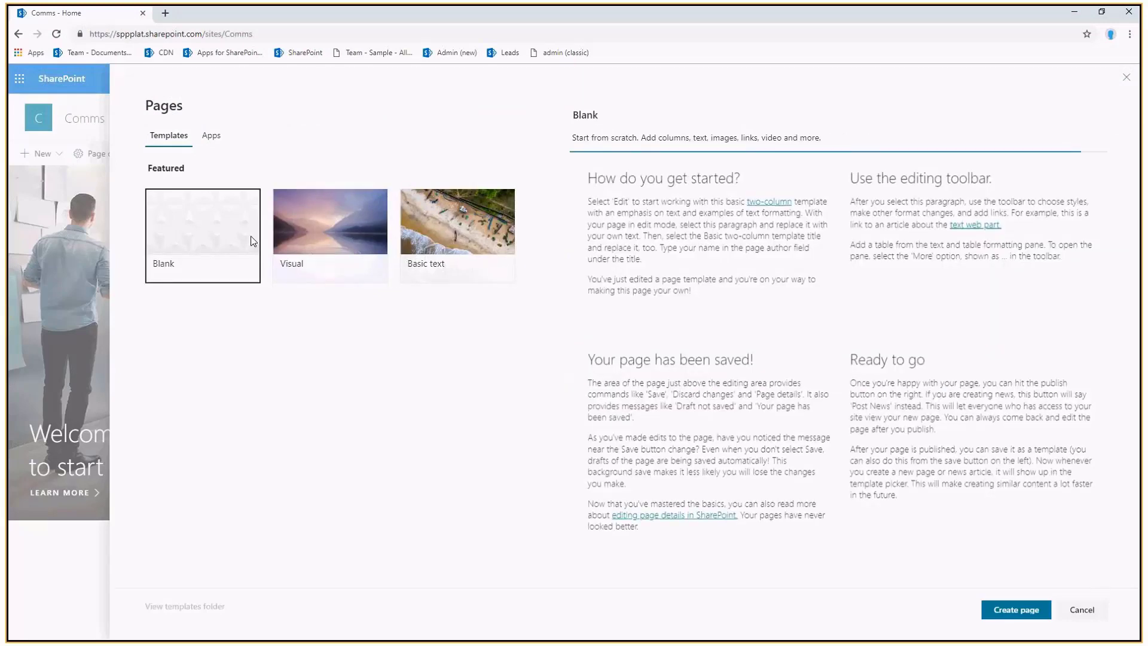
left_click(306, 230)
left_click(413, 240)
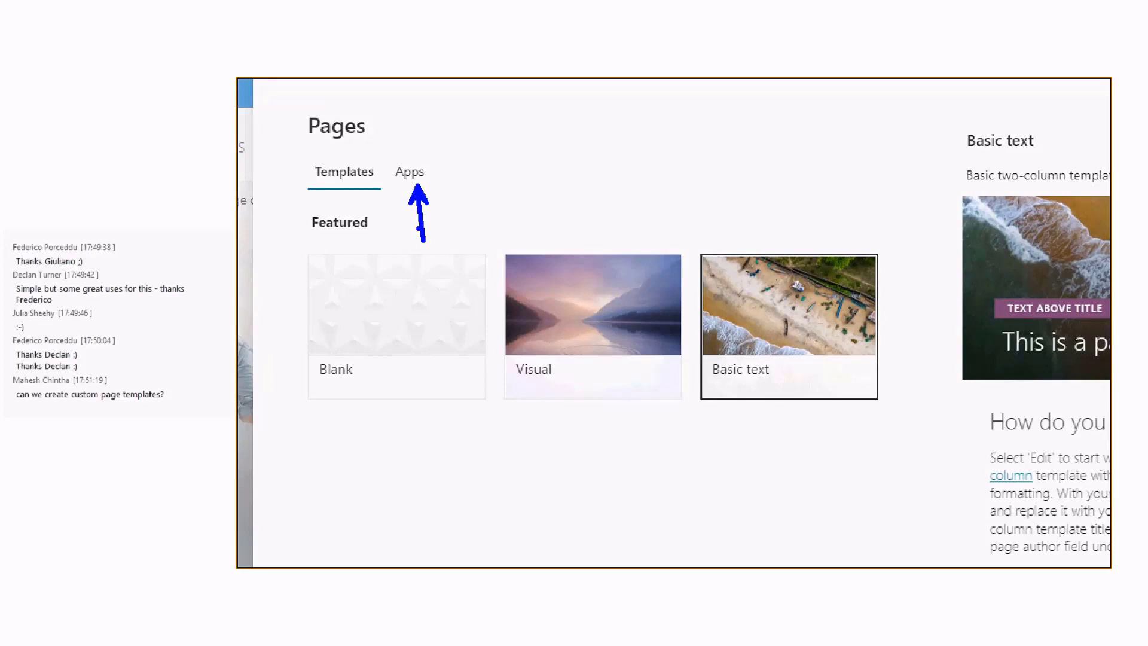
Browse the available app pages and preview the Personal e-mail app.
left_click(397, 183)
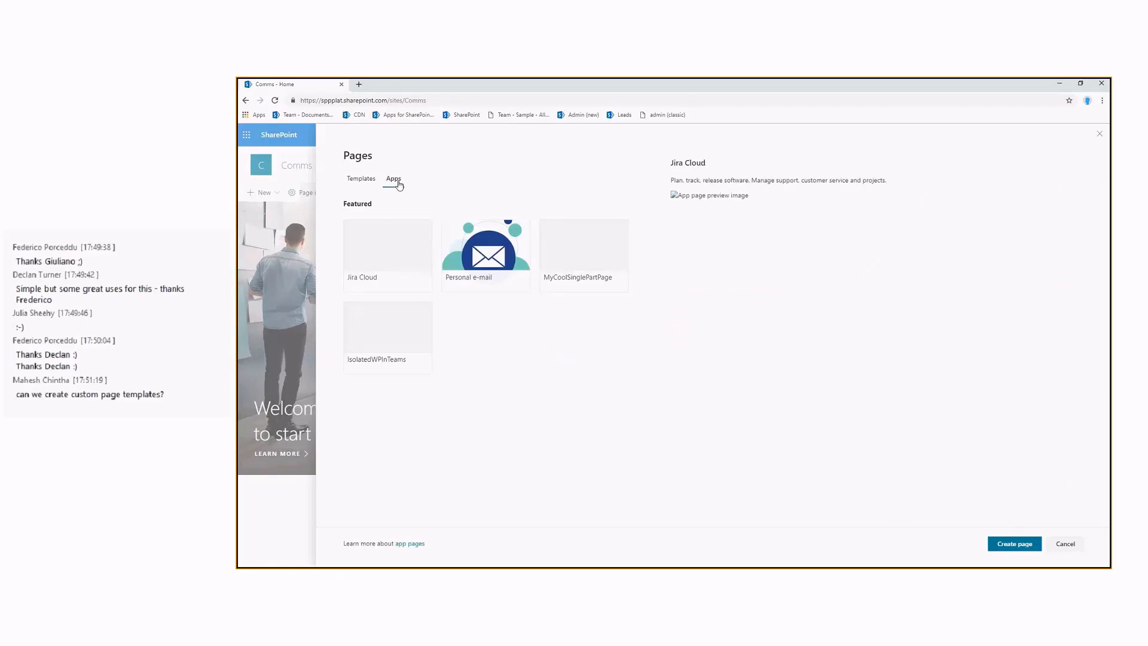
left_click(505, 262)
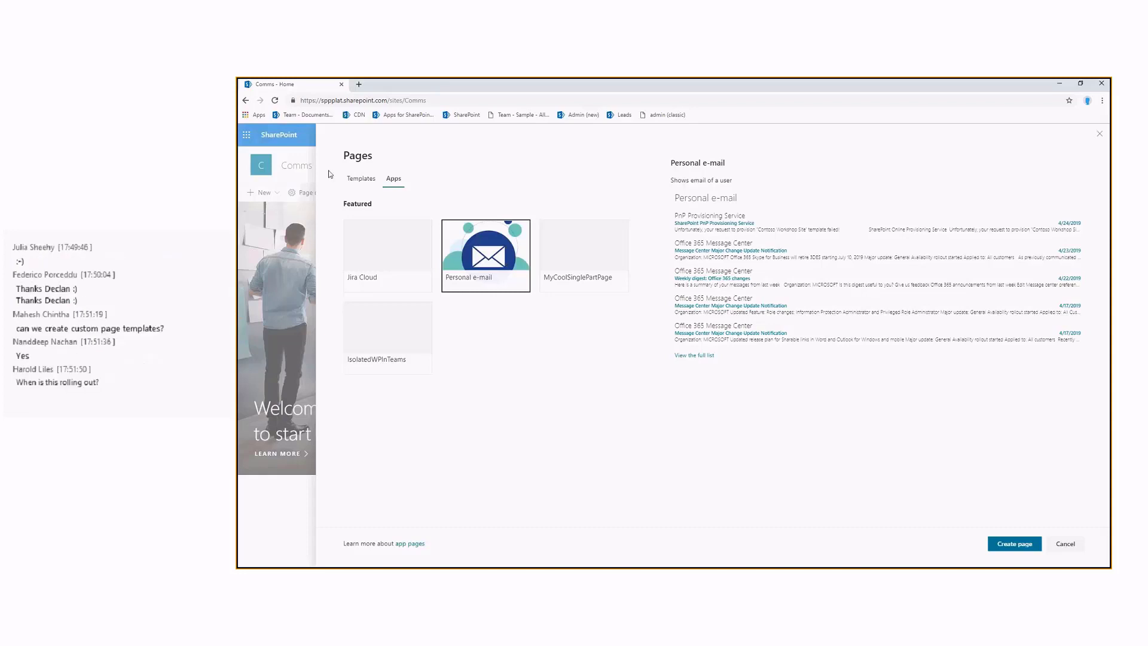
Create a new page from the Basic text template.
left_click(354, 179)
left_click(485, 245)
left_click(583, 240)
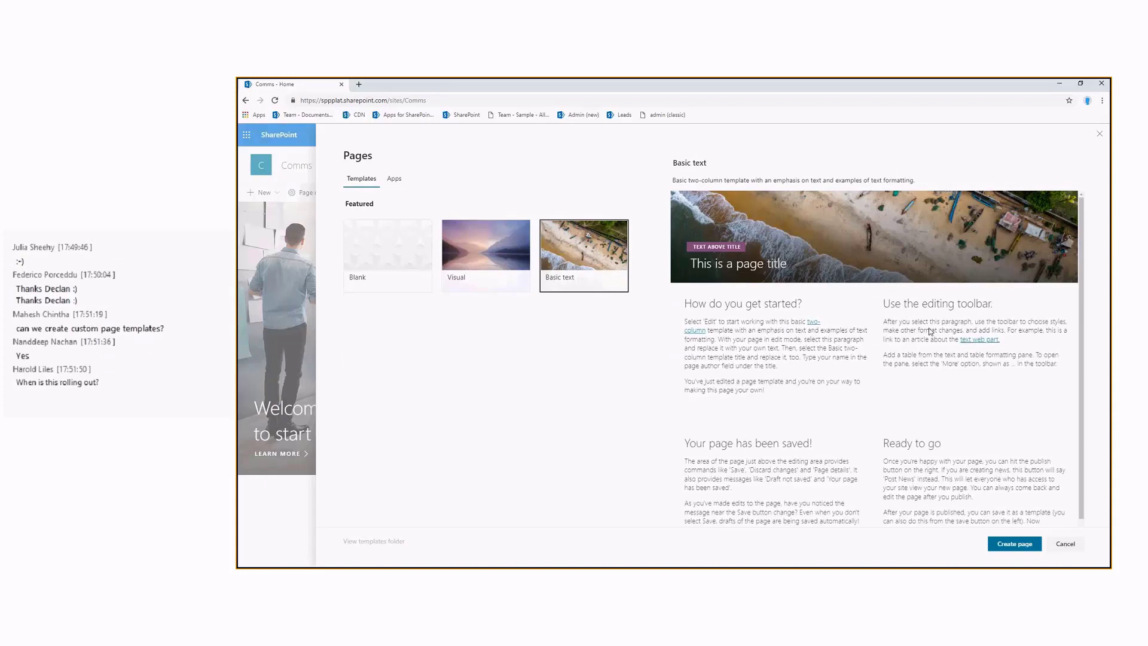
left_click(1013, 544)
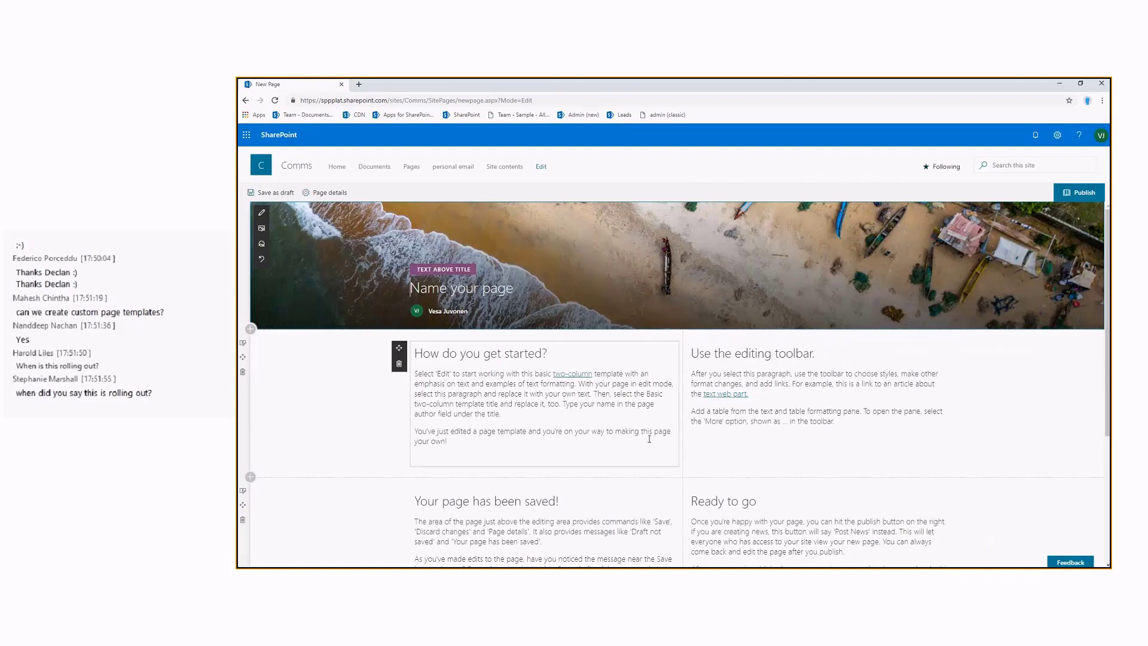
Change the "How do you get started?" section to three columns and the "Your page has been saved!" section to one column.
scroll(649, 439, "down", 1)
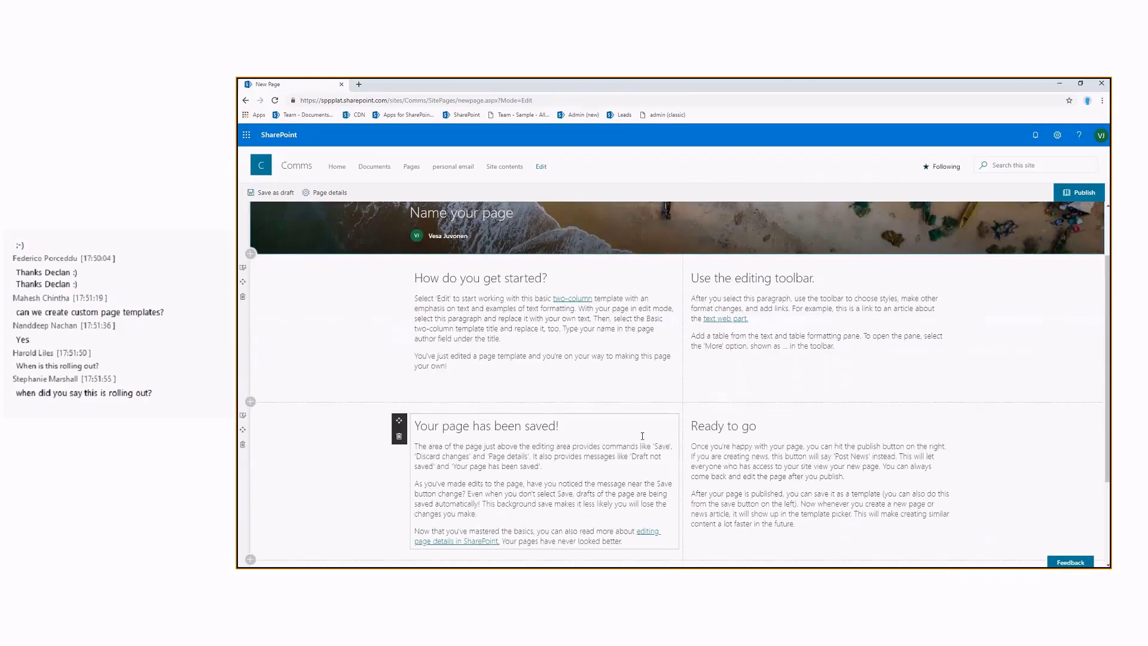
scroll(642, 435, "down", 1)
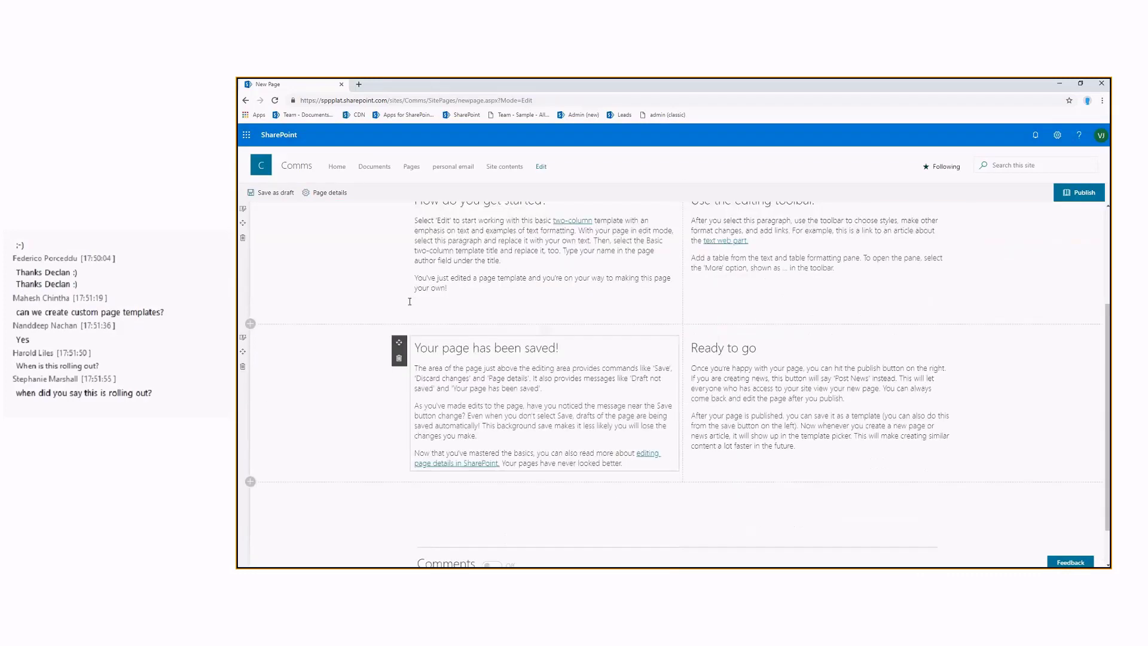
left_click(243, 216)
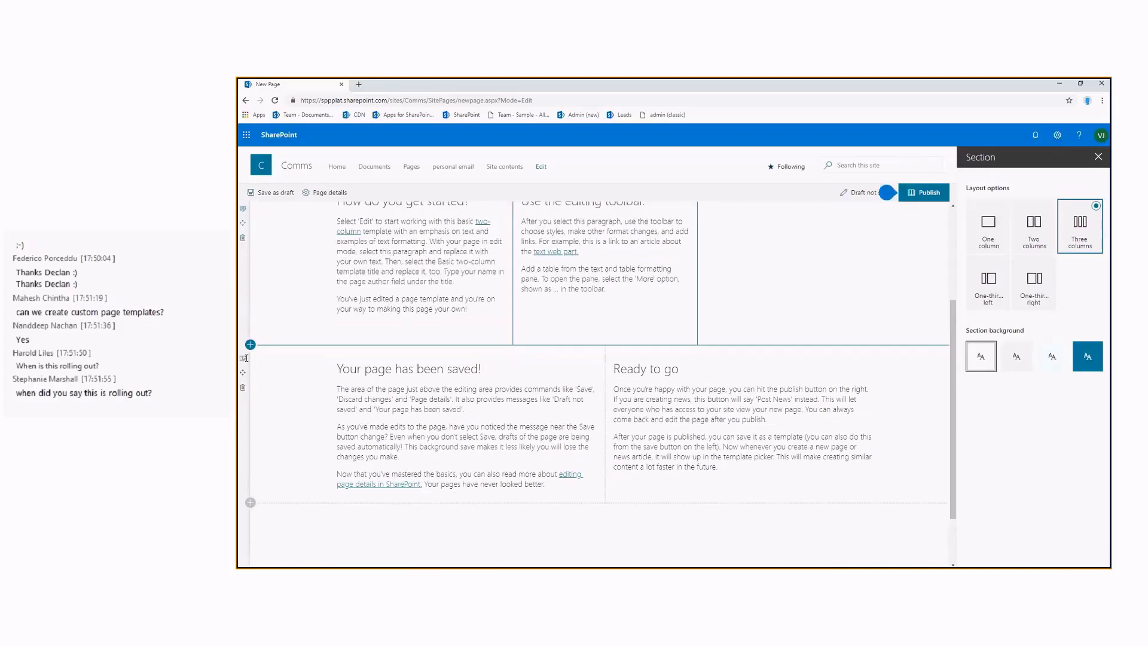
left_click(243, 358)
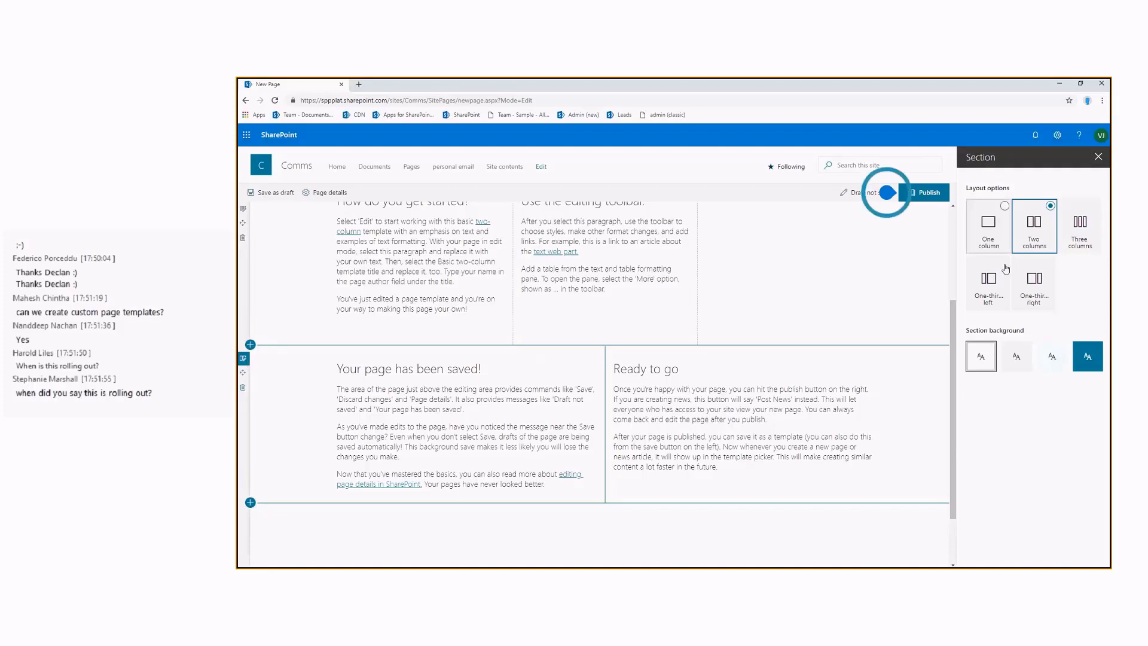
left_click(997, 237)
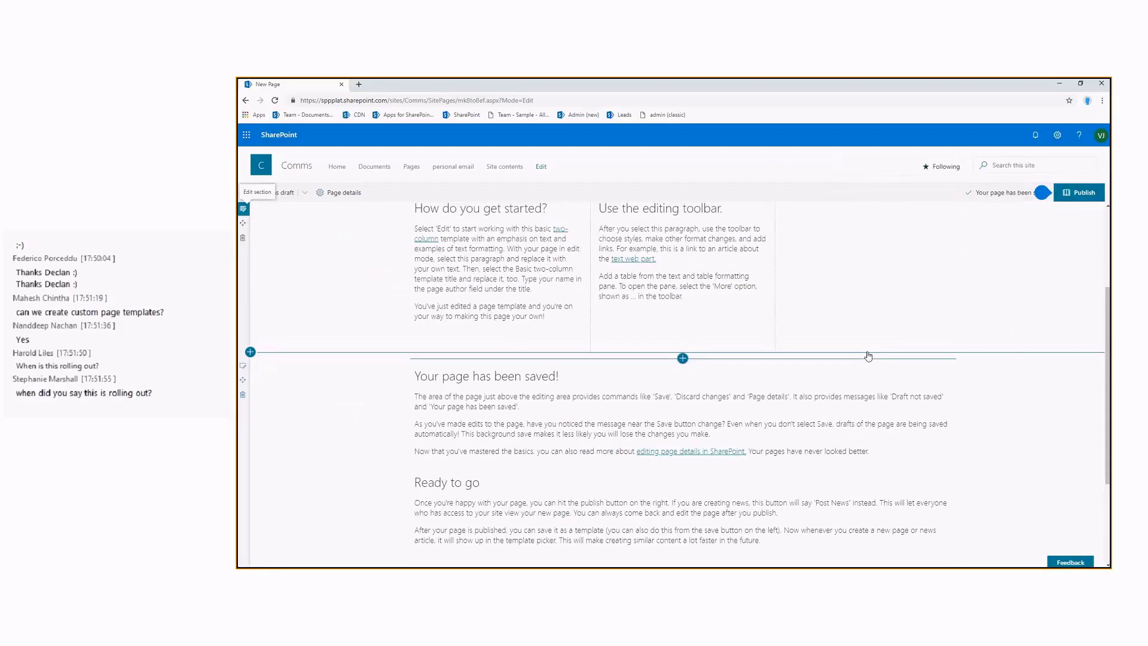
Add a Text web part reading "Demo column number 3" to the empty third column.
scroll(867, 262, "up", 2)
left_click(866, 262)
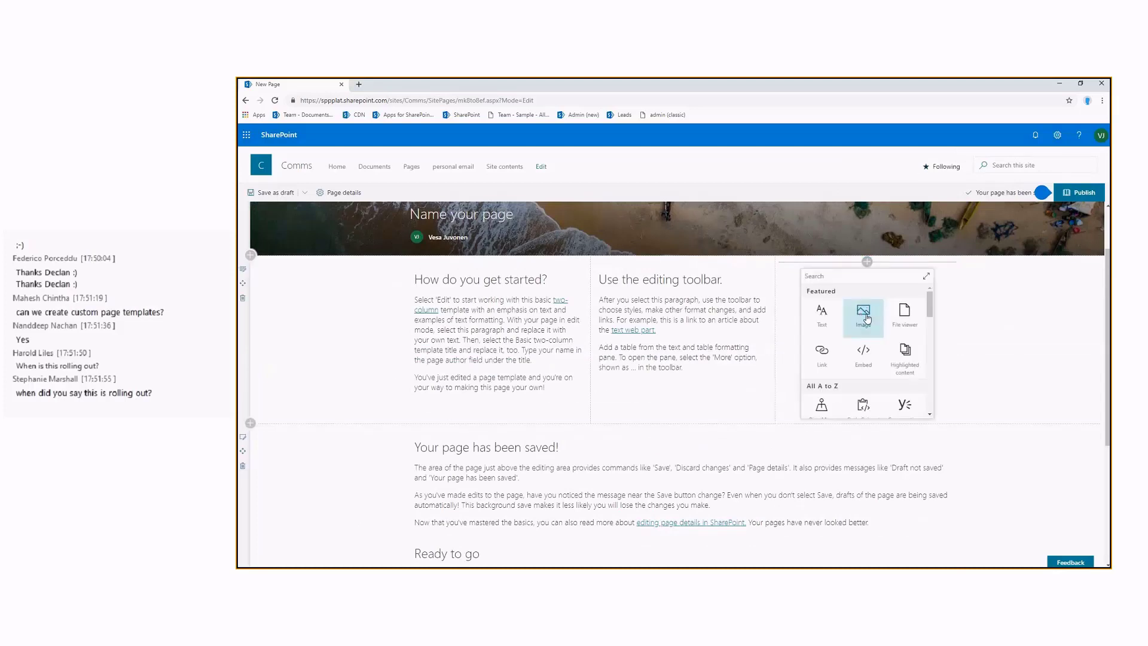
left_click(831, 317)
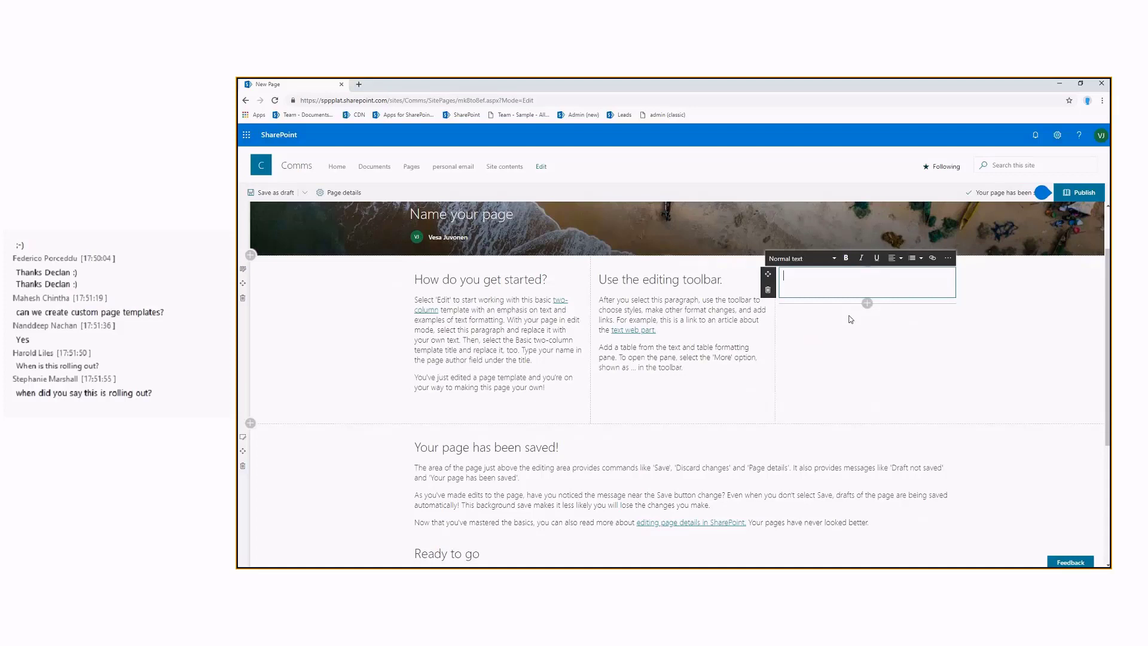
type("Demo column number 3")
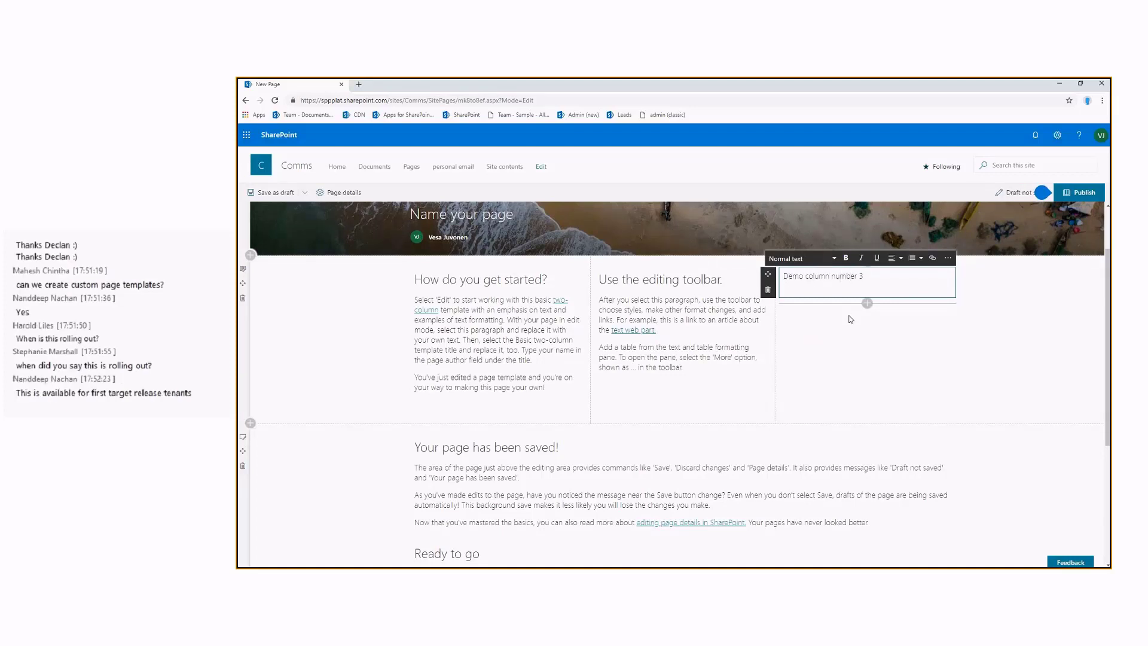
left_click(877, 318)
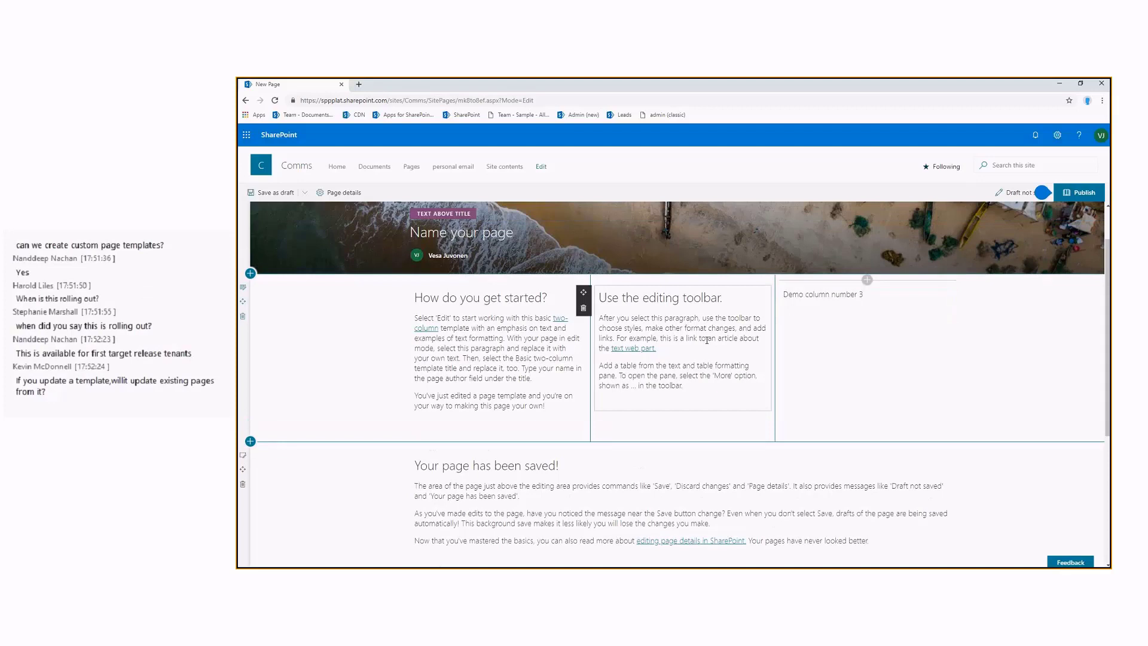
Title the page "Cool page" and publish it.
scroll(499, 299, "up", 1)
left_click(497, 296)
type("Coo")
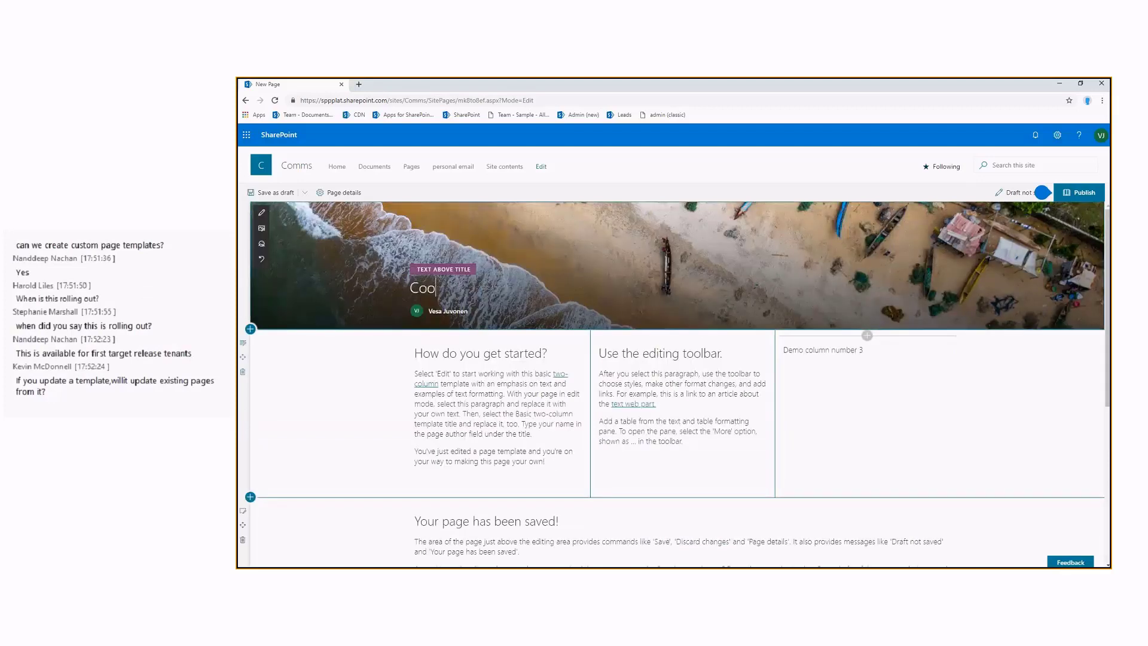
type("l page")
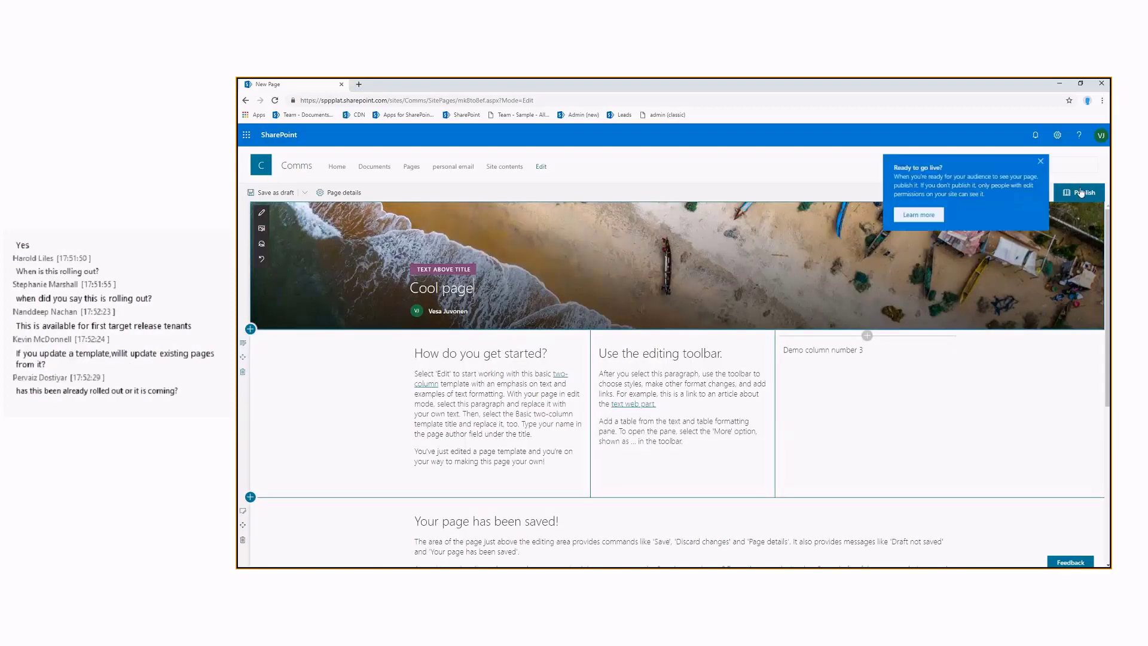
left_click(1081, 192)
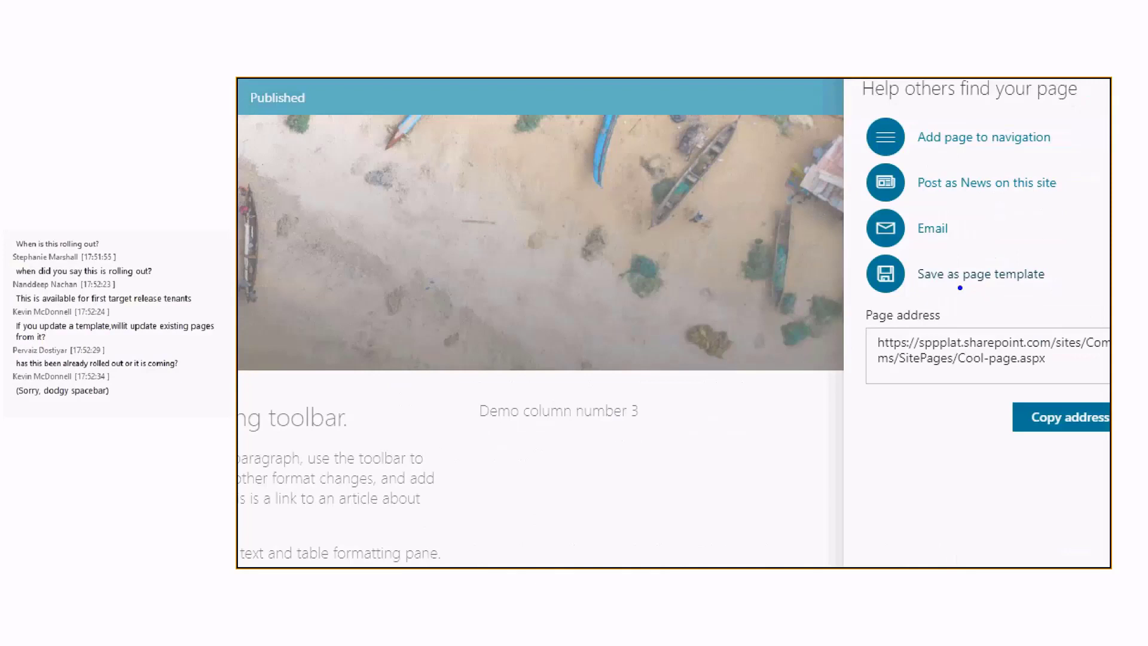
Save the published page as a page template and name it "My awesome new page template".
left_click_drag(959, 287, 934, 373)
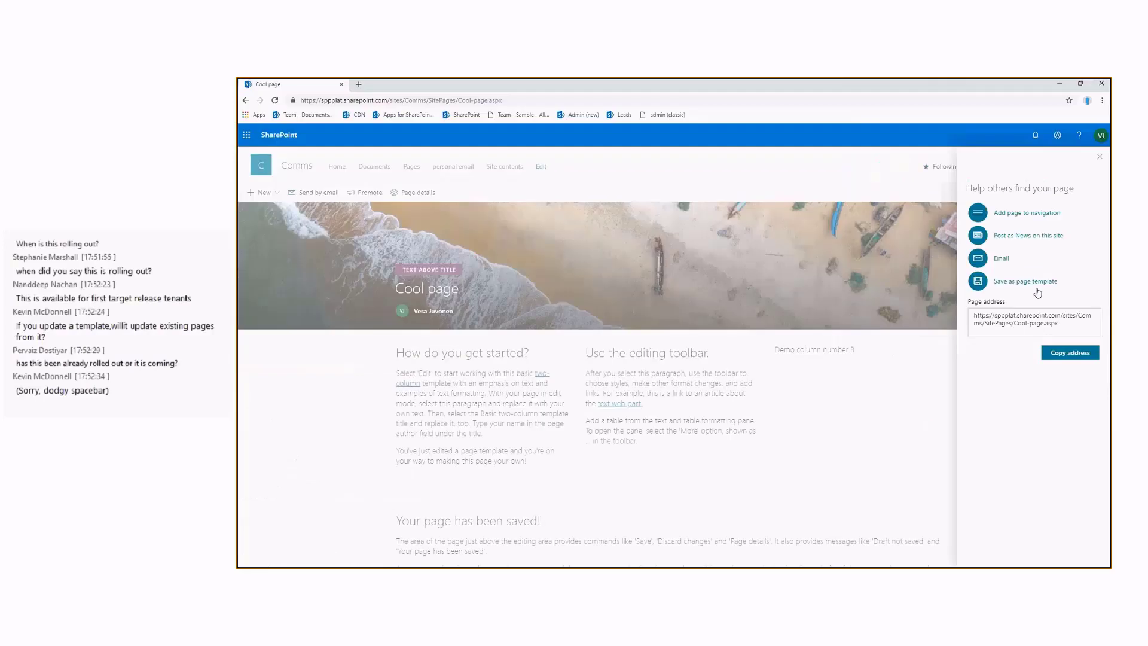
left_click(1026, 282)
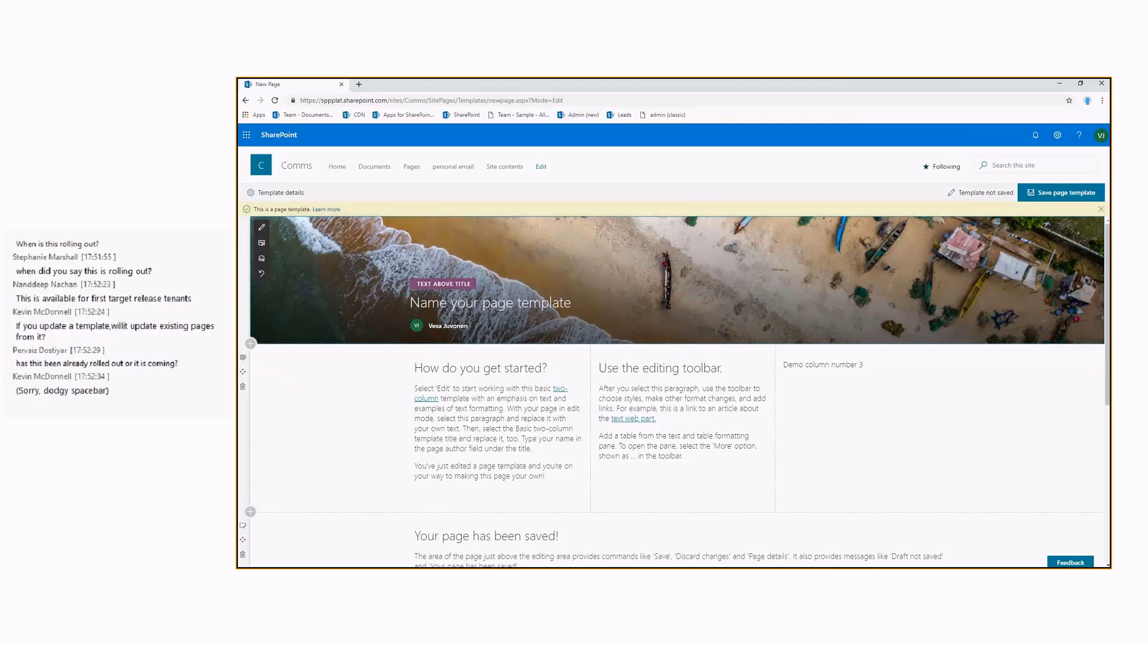
type("M")
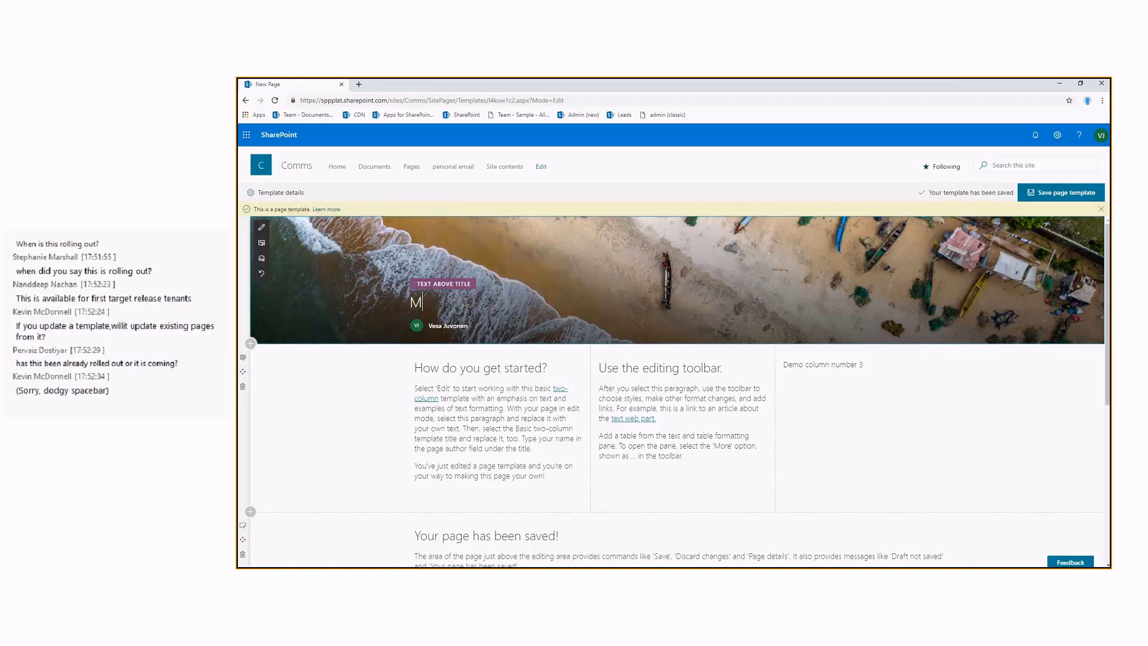
type("y awesome new page template")
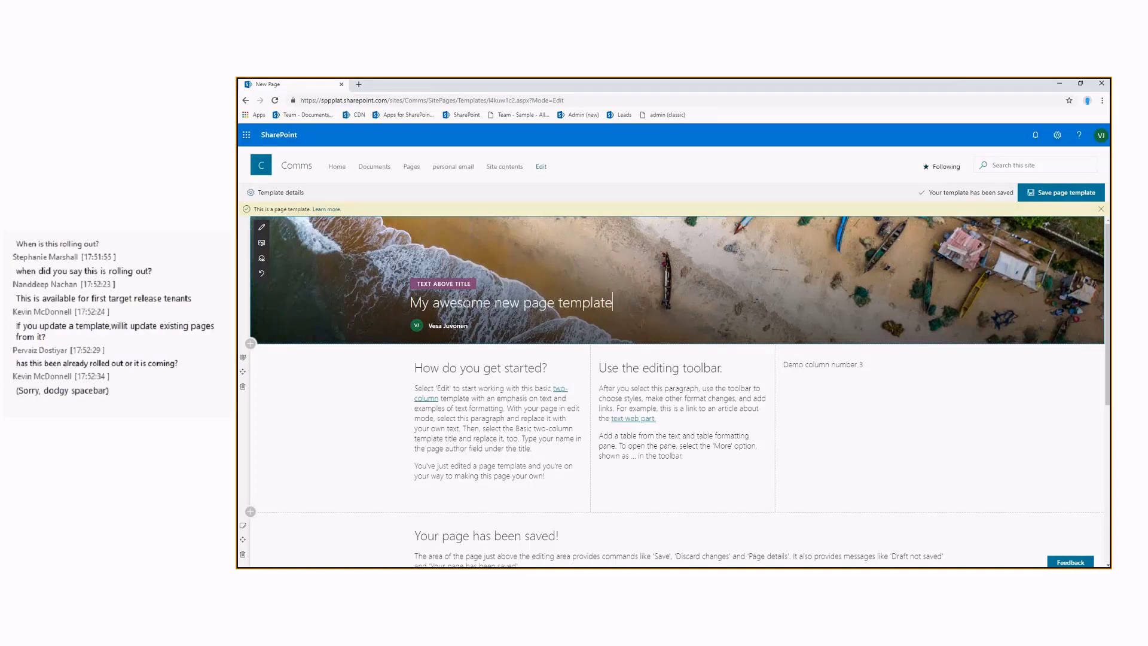
Format the "Demo column number 3" text as Heading 1.
triple_click(784, 364)
left_click(801, 347)
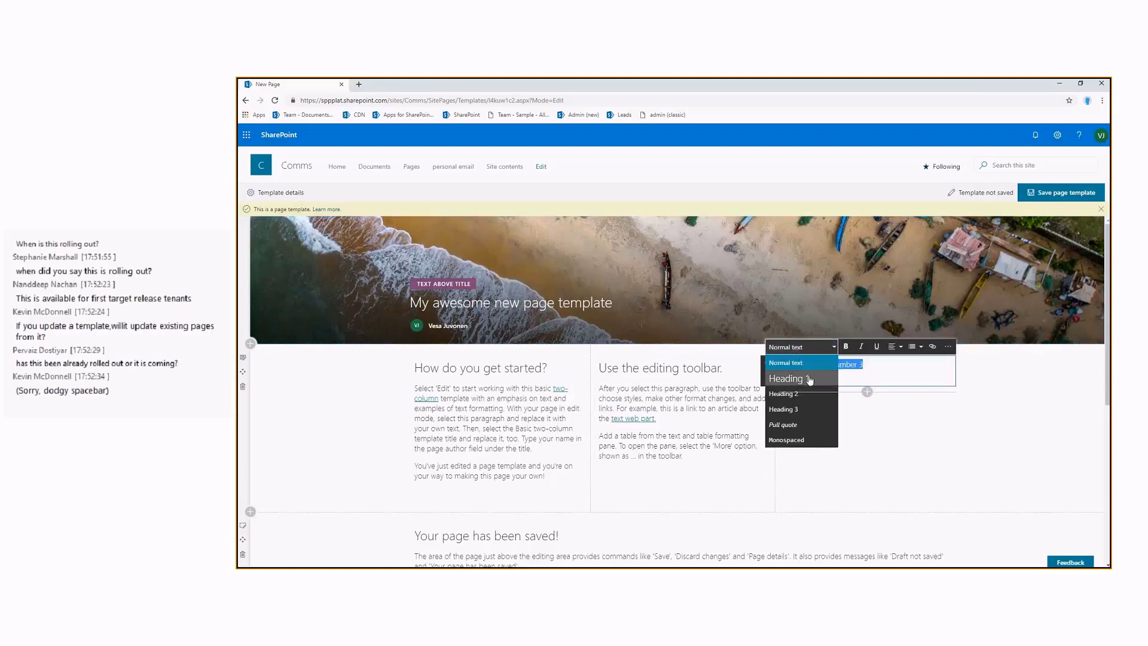
left_click(808, 379)
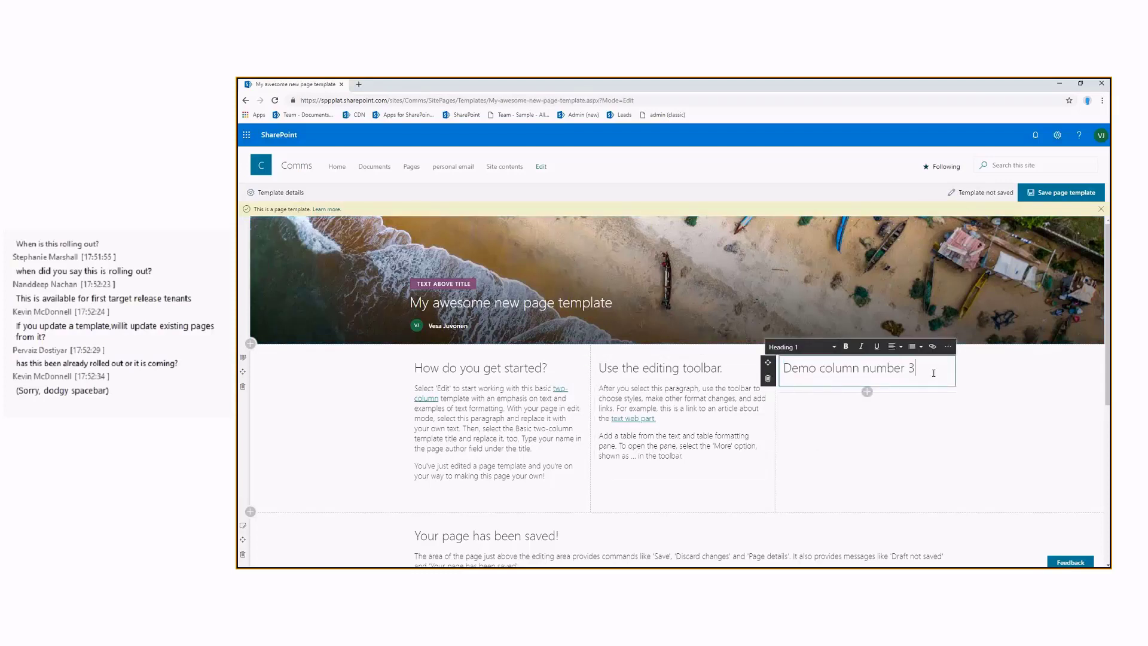
Add the line "smaller text" below the third column's heading, save the page template and dismiss the template notice.
key("Return")
type("mslla")
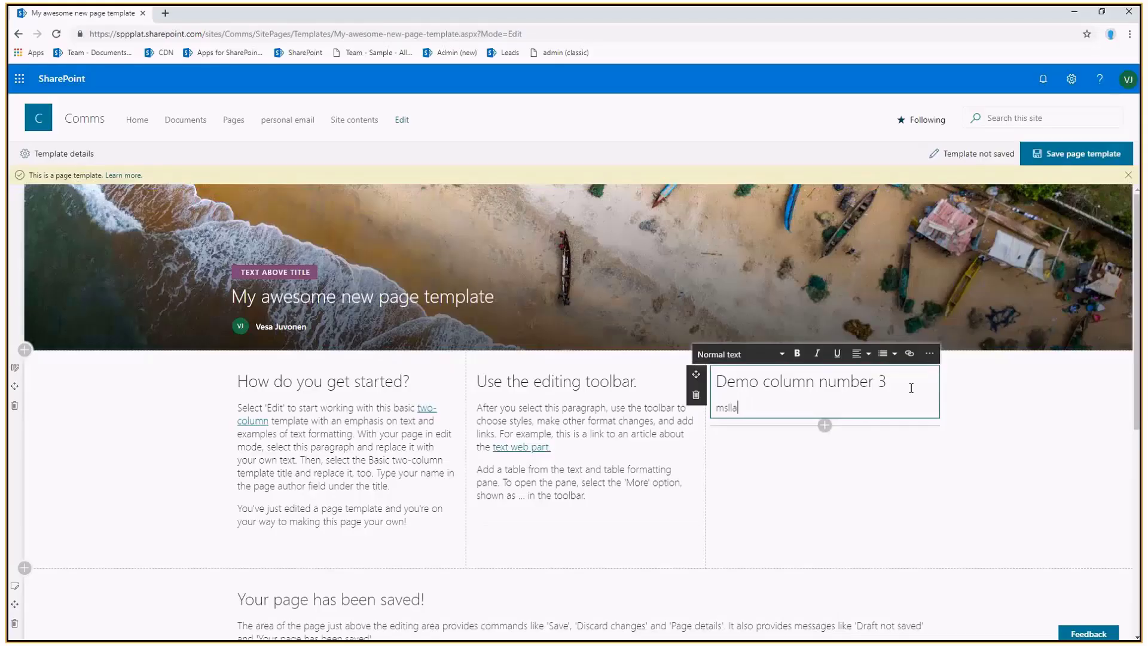
key("shift+Home")
type("smallker t")
key("shift+Home")
type("smaller")
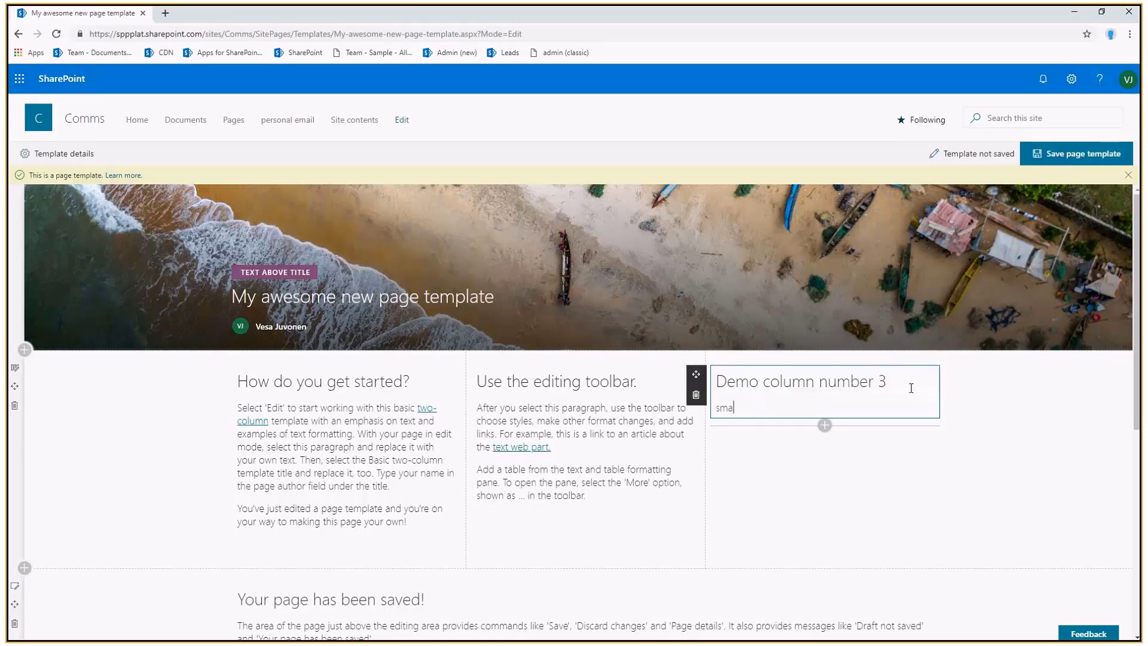
type(" text")
left_click(1095, 153)
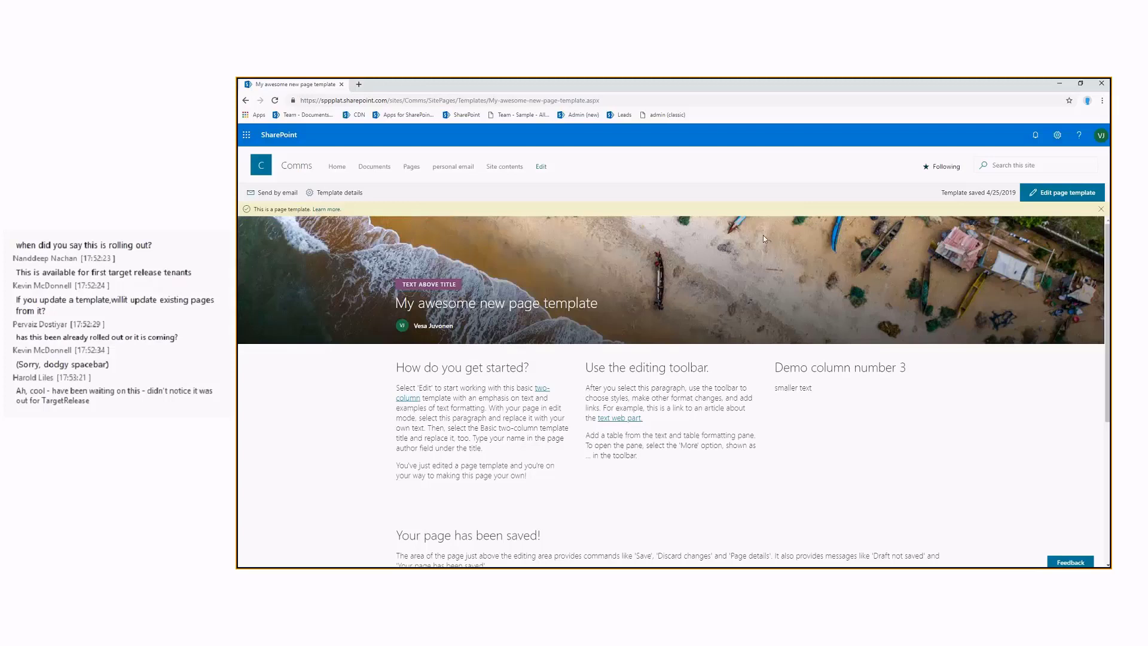
left_click(1100, 209)
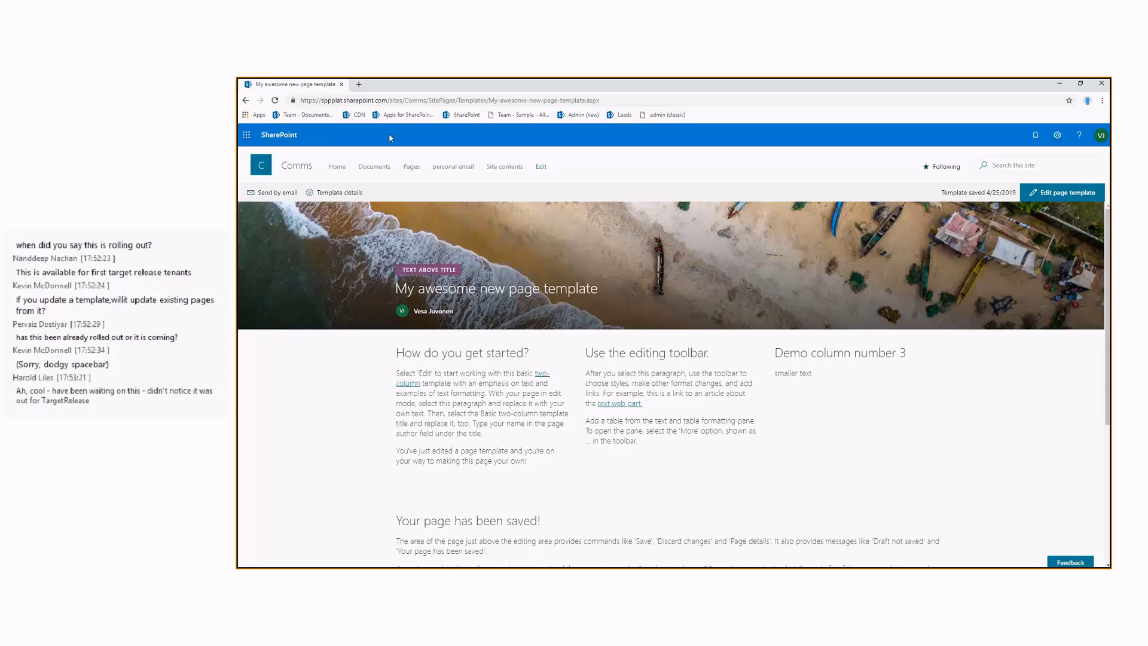
Return to the Comms site's home page and start a new page to show the available templates.
left_click(452, 168)
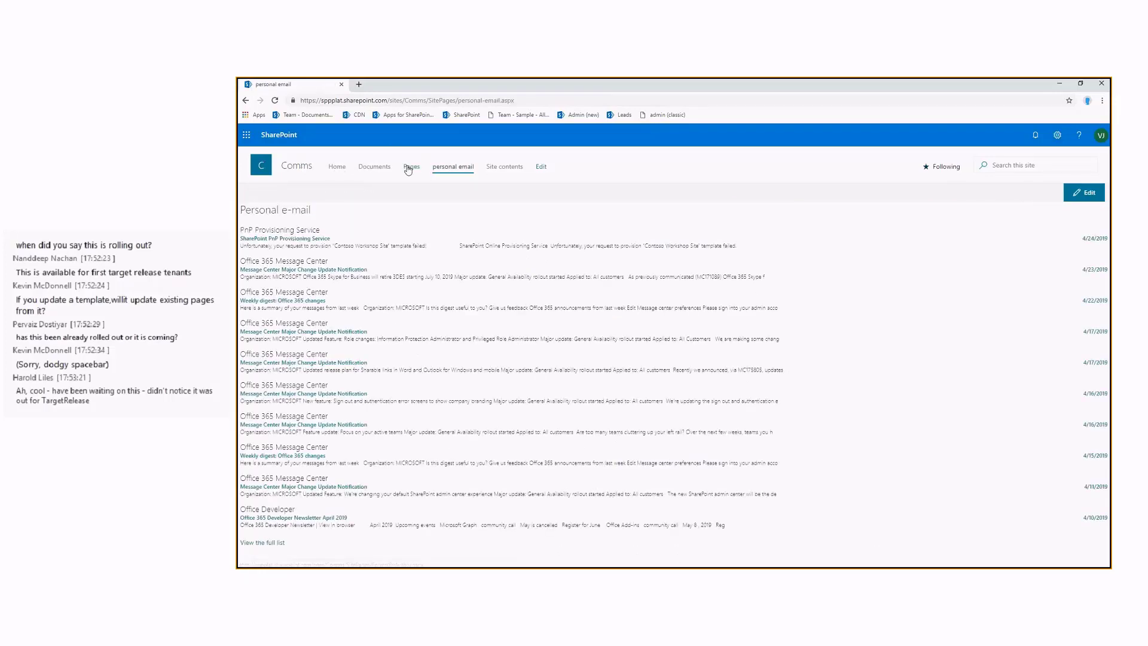
left_click(514, 167)
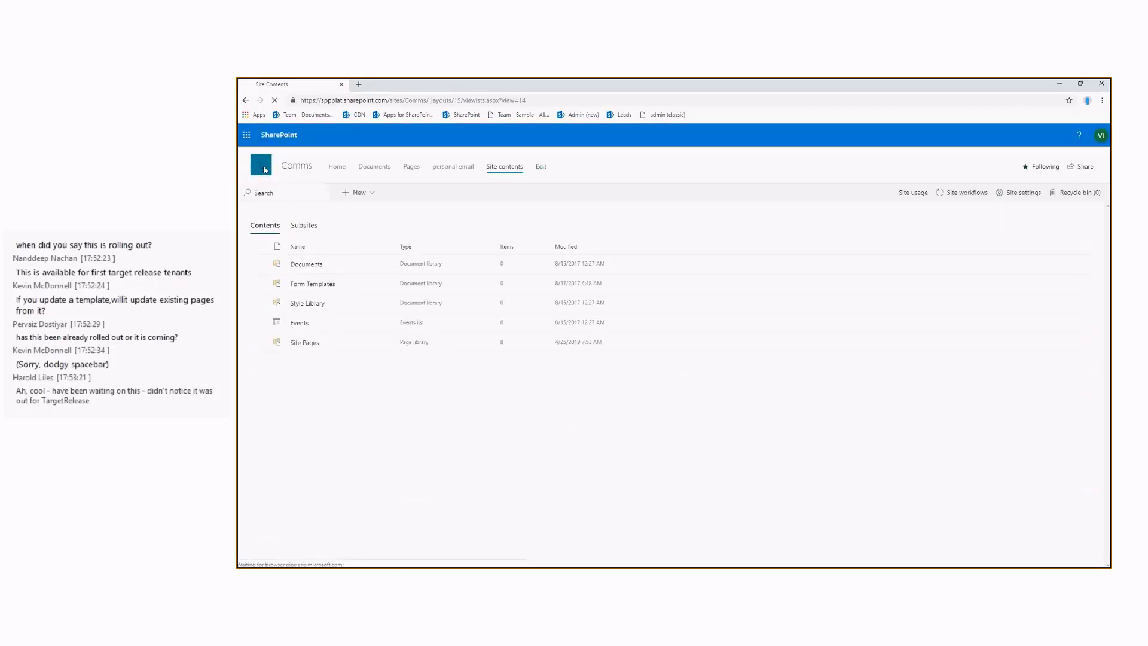
left_click(269, 169)
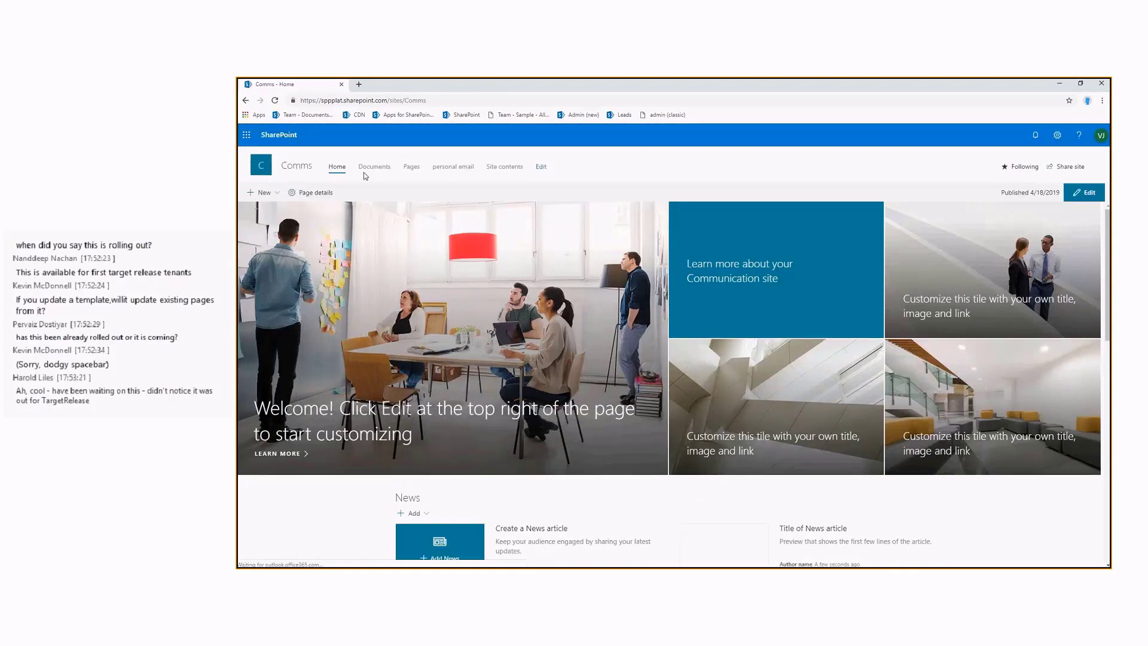
left_click(264, 192)
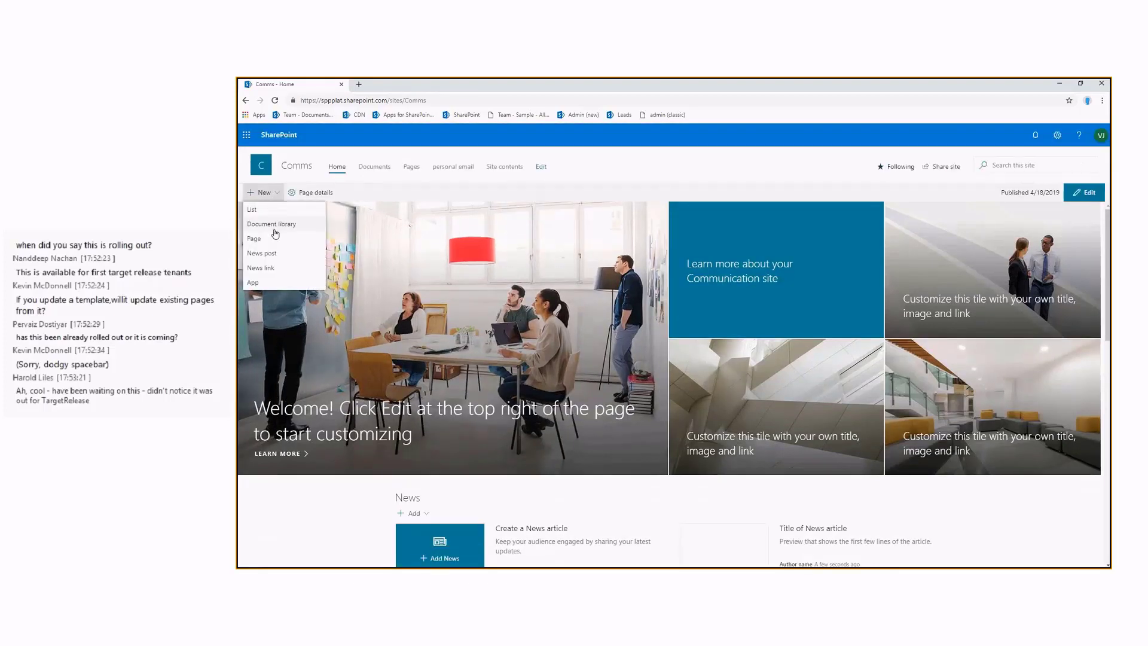
left_click(275, 239)
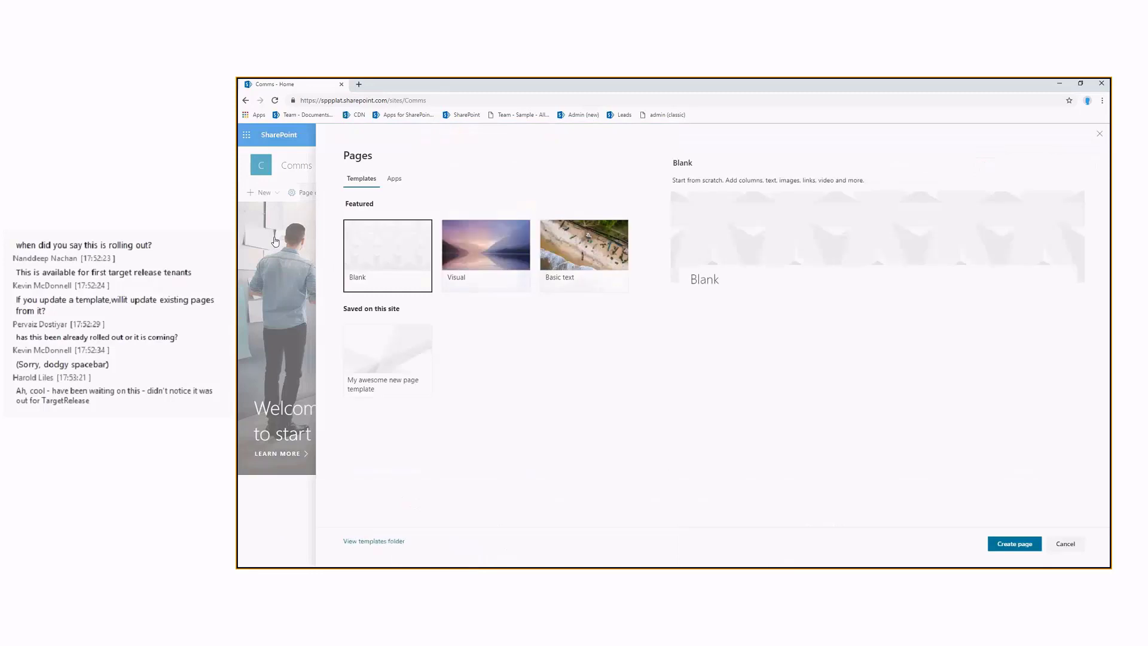
Preview the saved "My awesome new page template" and highlight its third column's text.
left_click(395, 376)
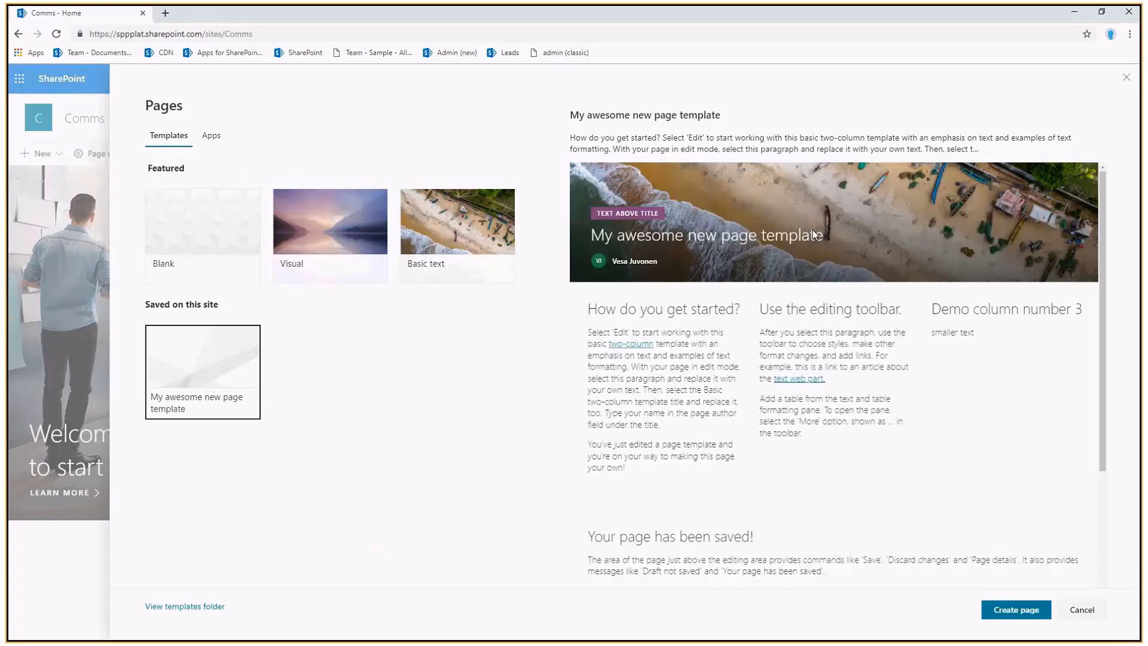
left_click_drag(949, 308, 1029, 342)
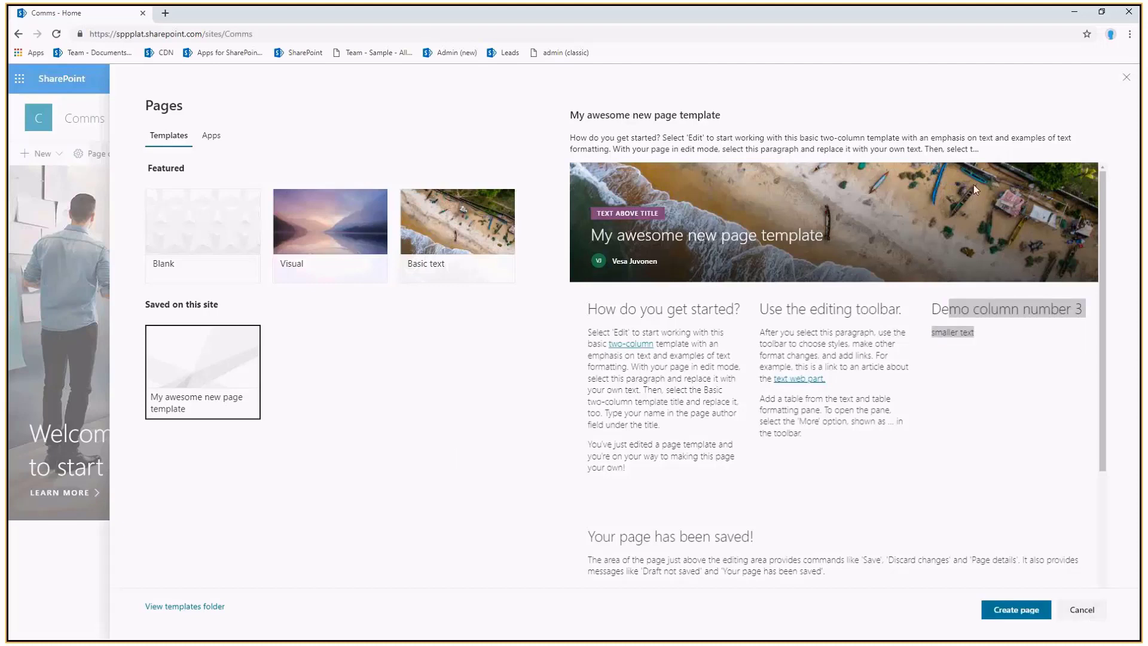
Create a new app page from the Personal e-mail app.
left_click(214, 137)
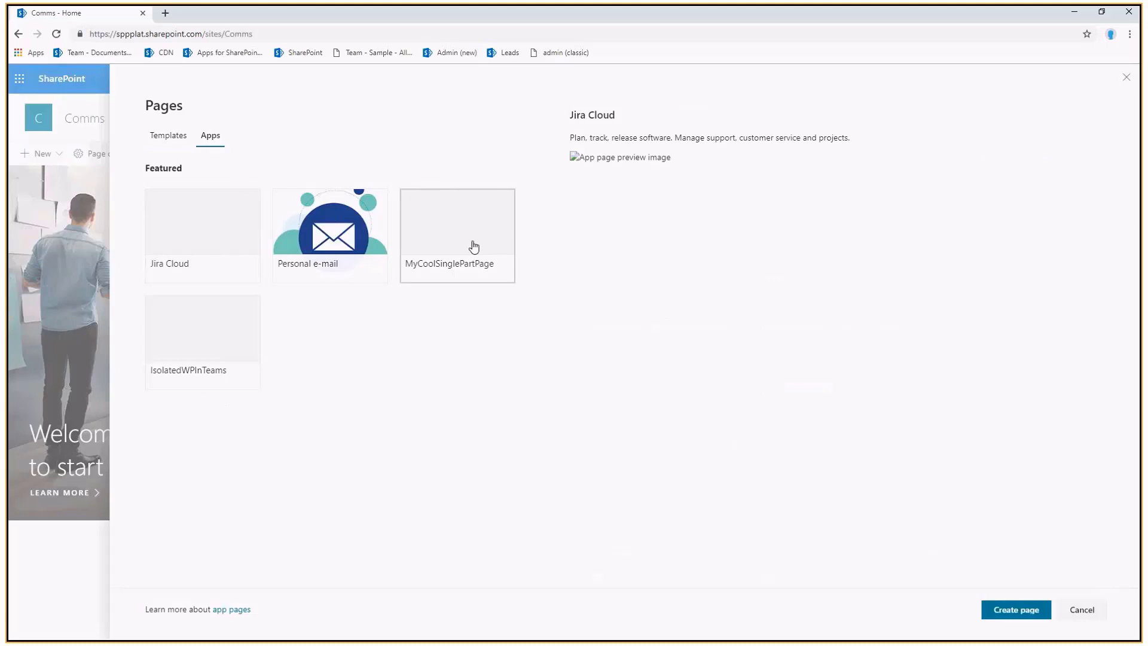
left_click(337, 240)
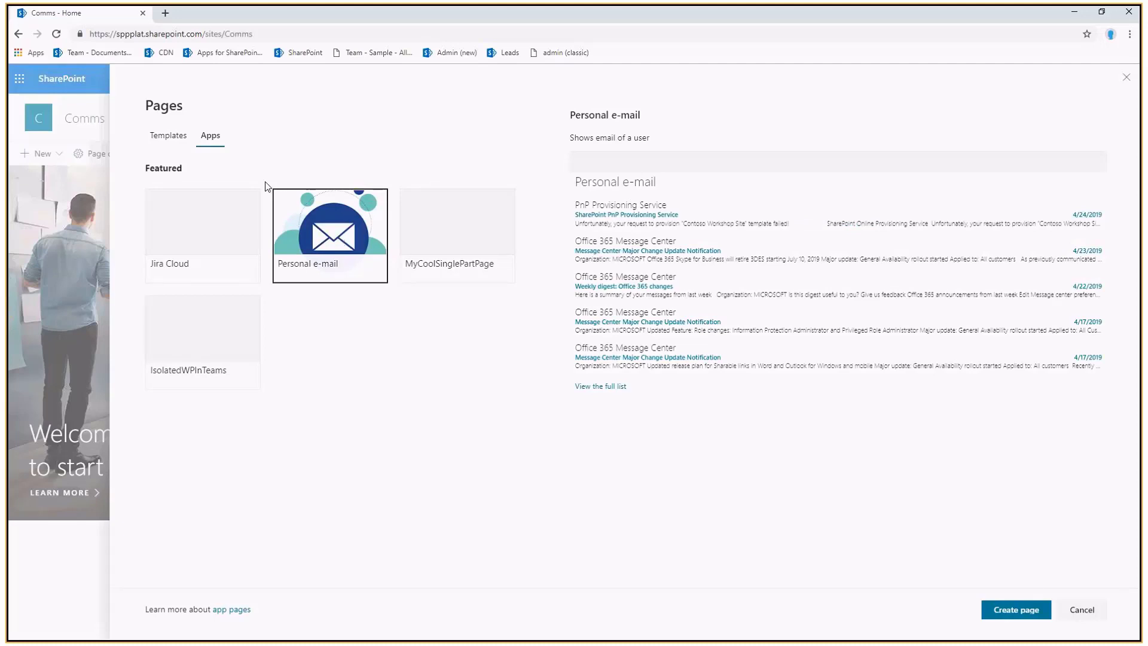
left_click(1017, 610)
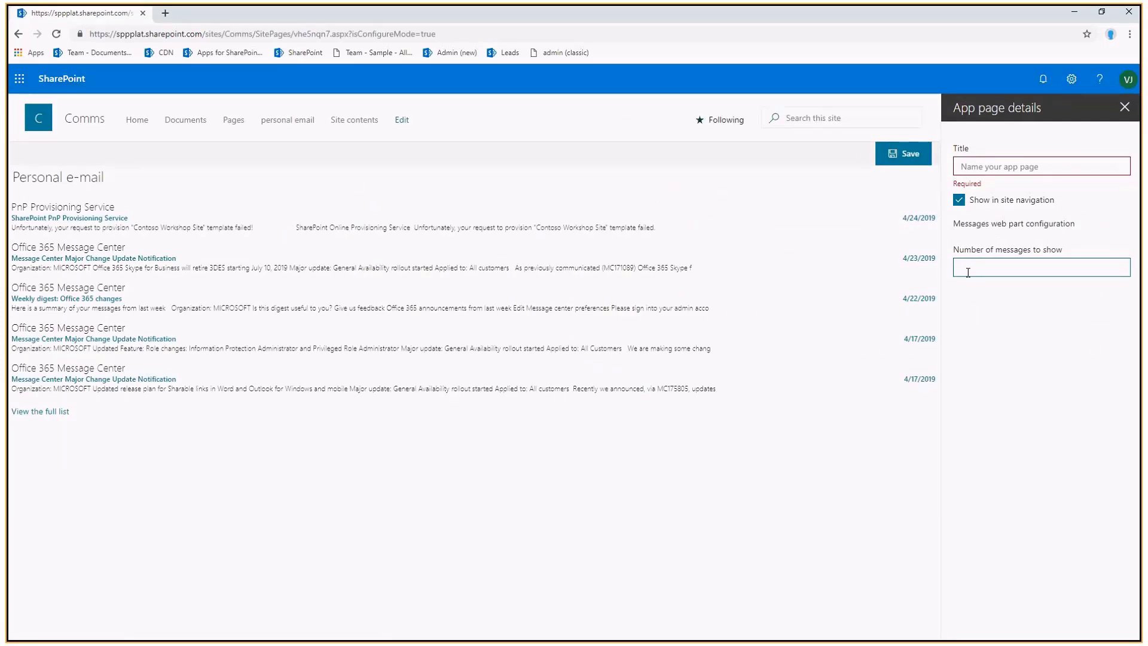
Set the app page to show 3 messages, title it "sample name" and save it.
type("3")
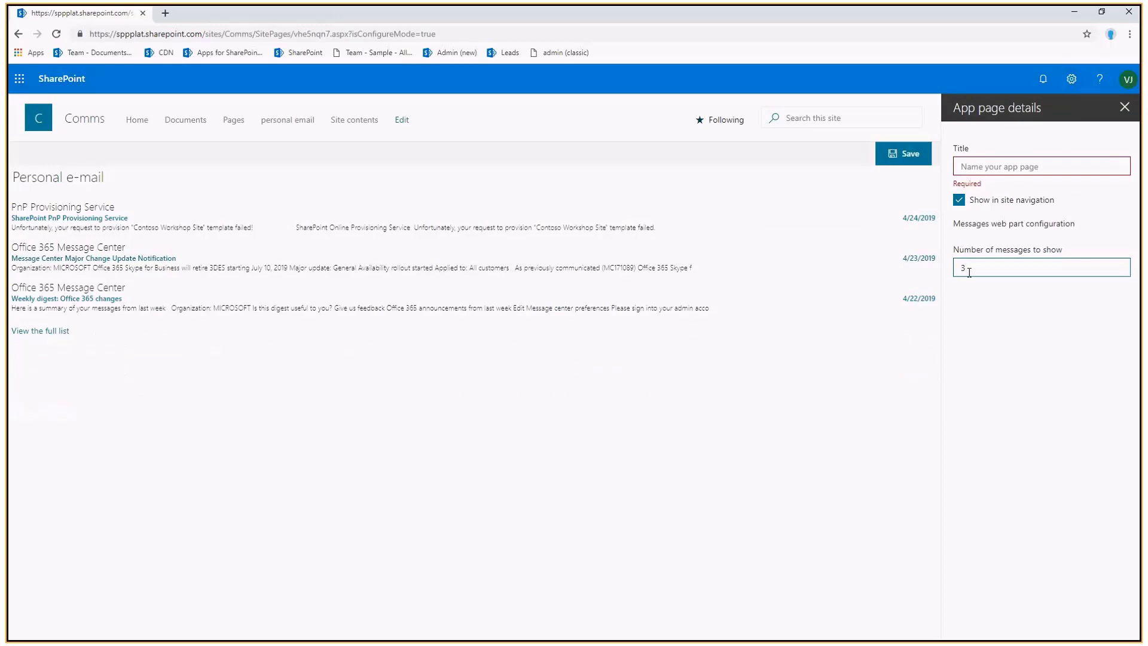
left_click(990, 170)
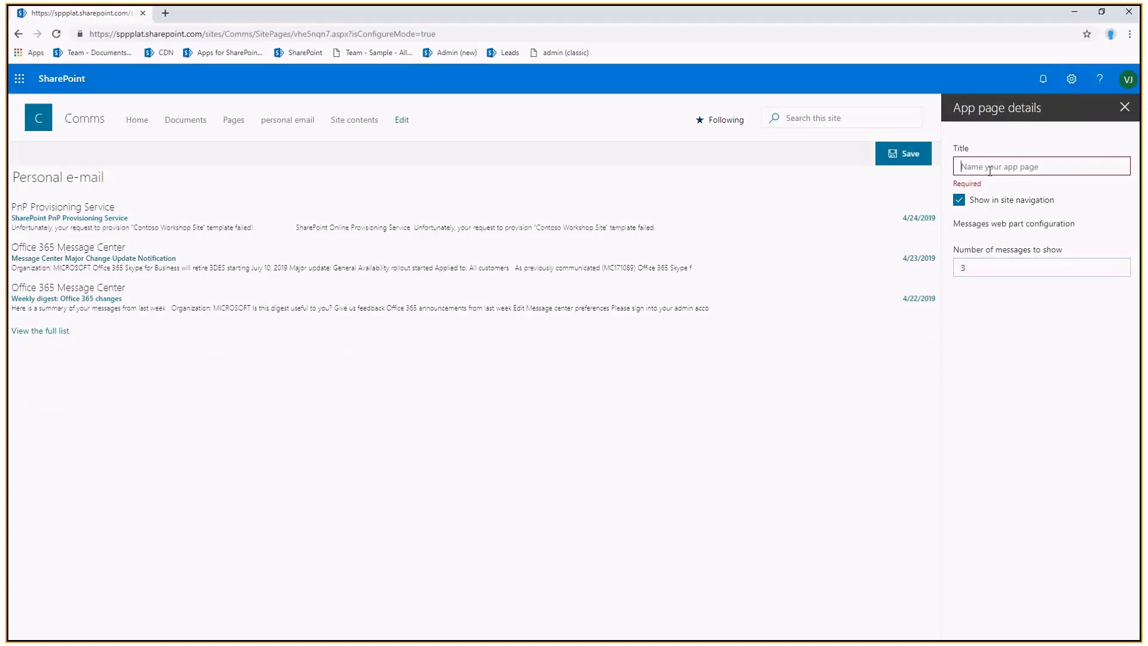
type("sample name")
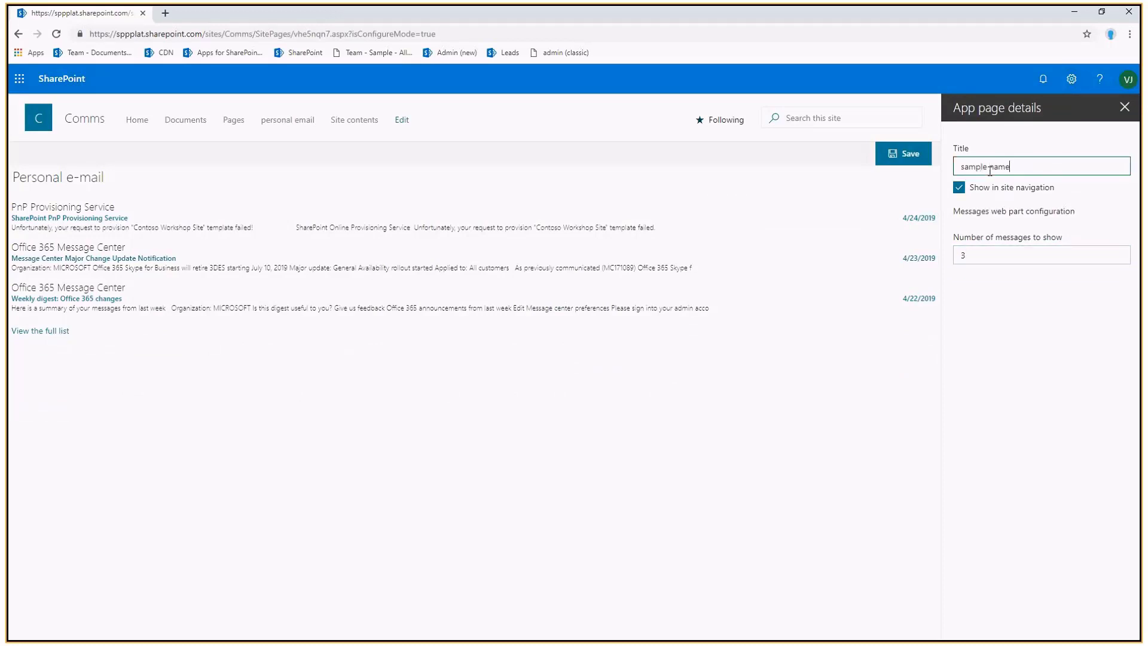
left_click(902, 153)
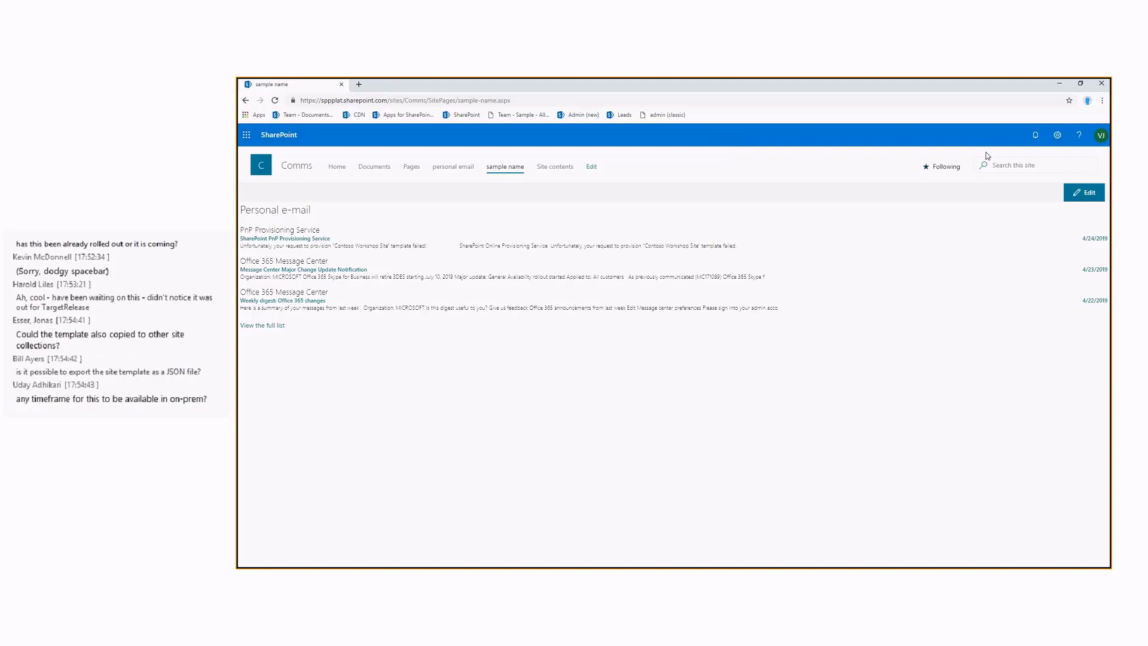
Examine the site's header layout, logo and background options under Change the look, and close the settings.
left_click(1057, 135)
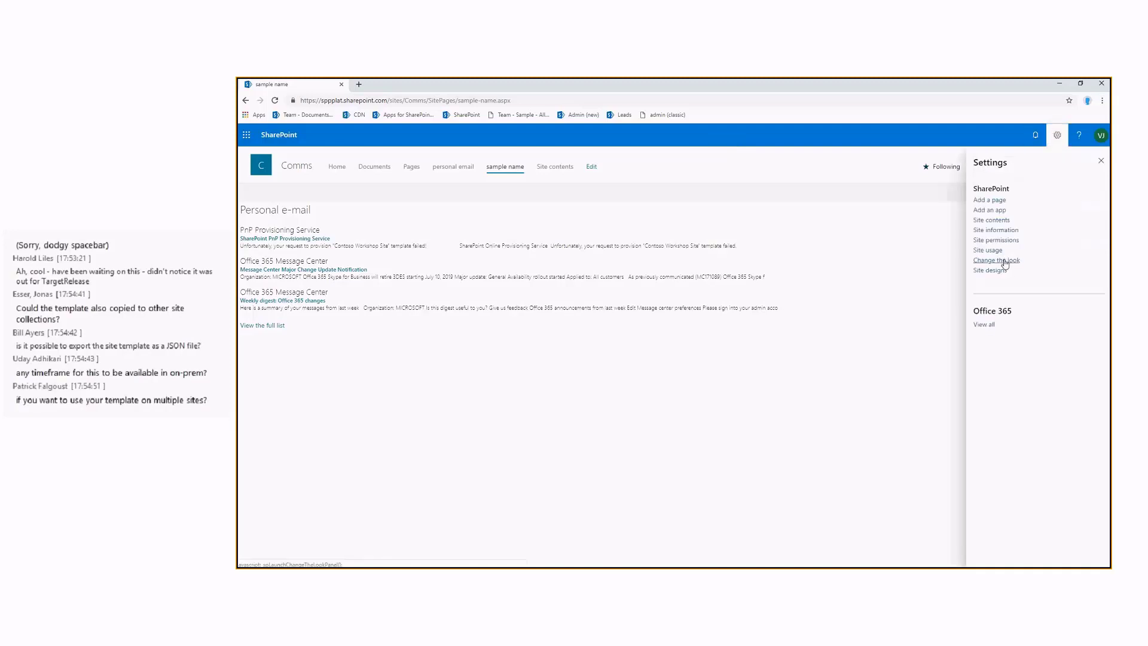
left_click(1005, 261)
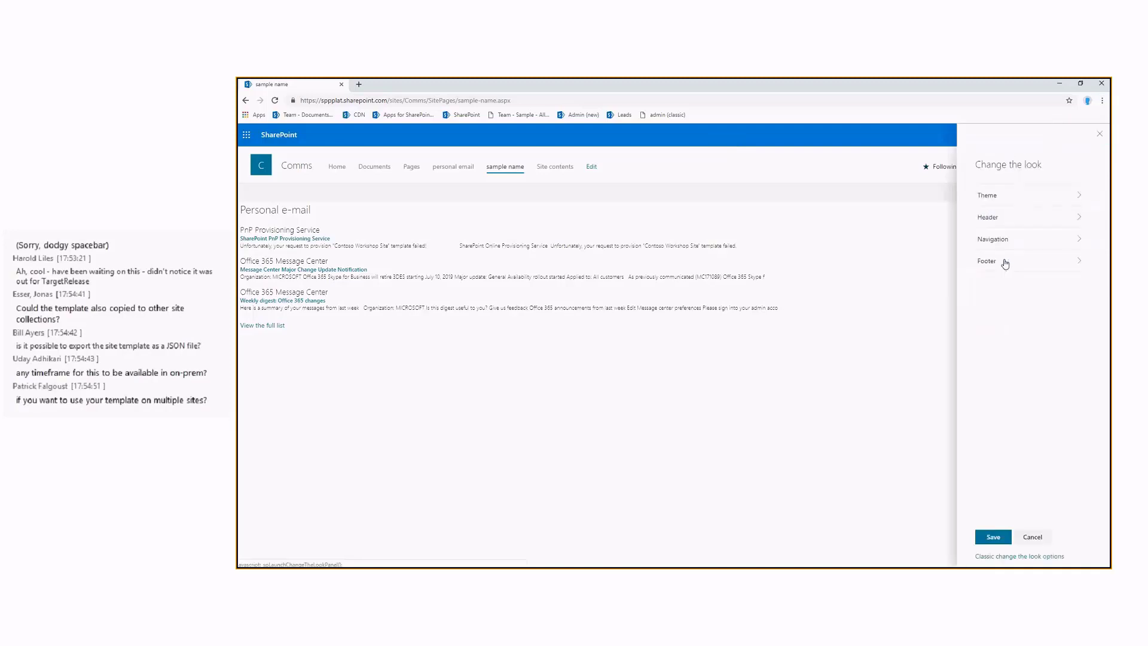
left_click(1011, 218)
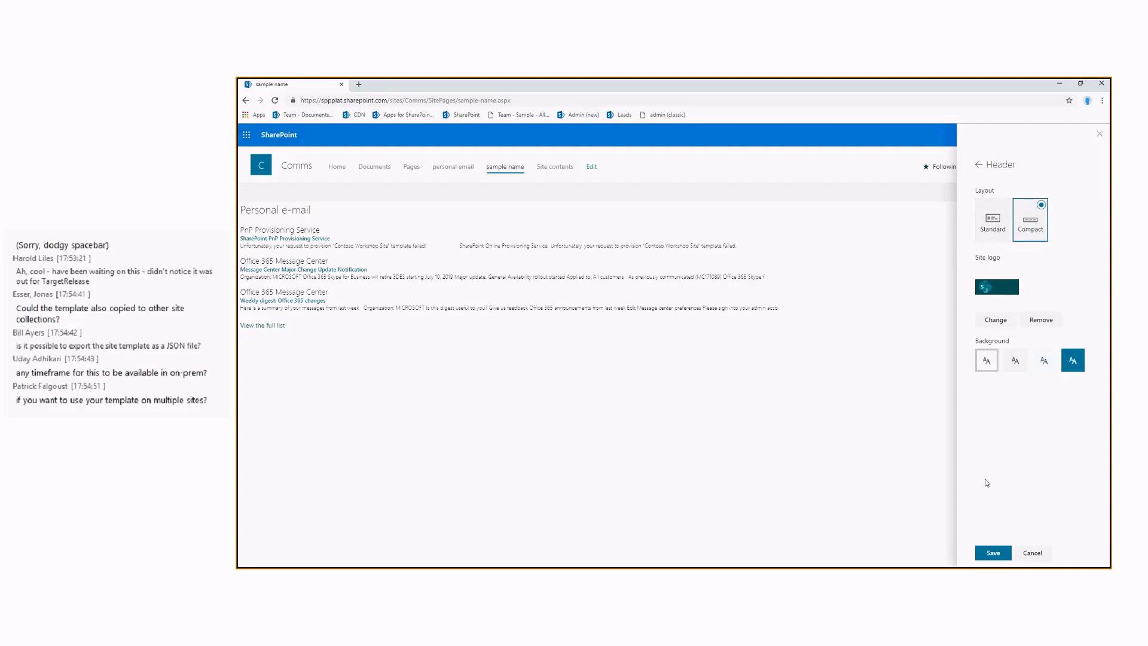
left_click(1004, 554)
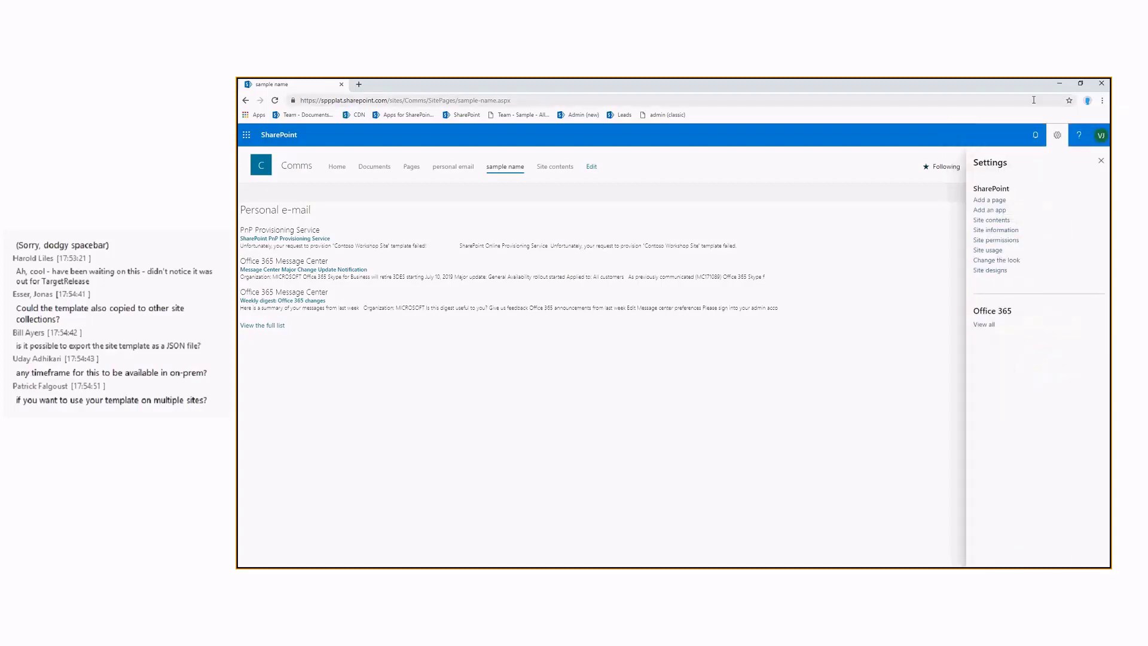
left_click(930, 172)
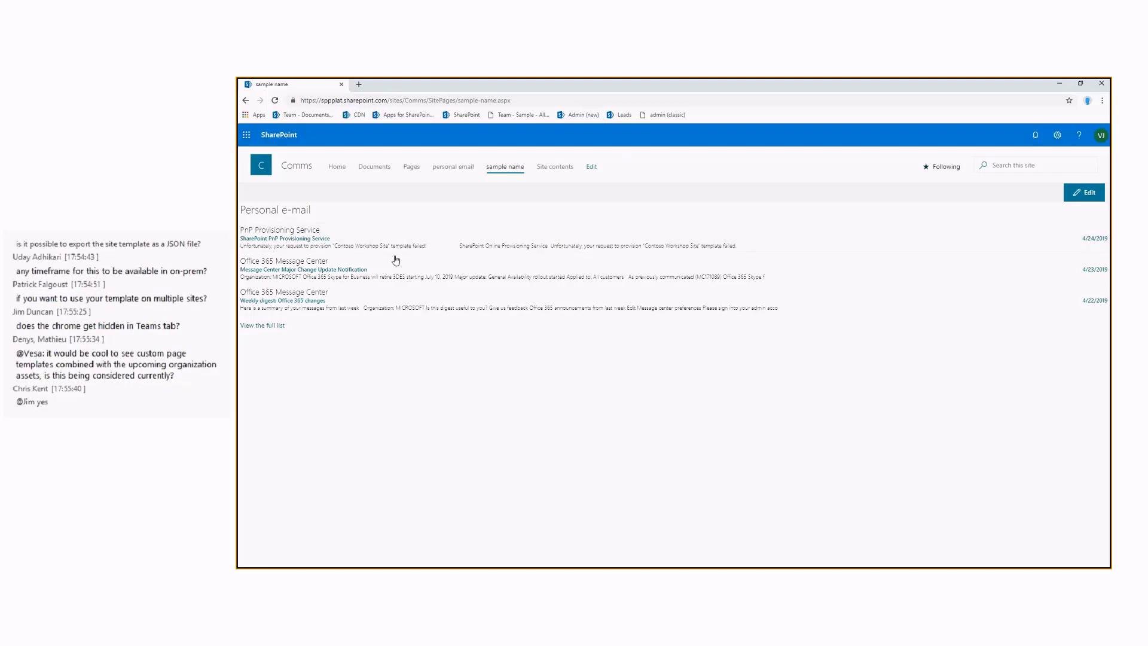
Check the templates offered for a new page from the Comms home page, and cancel the page creation.
left_click(337, 168)
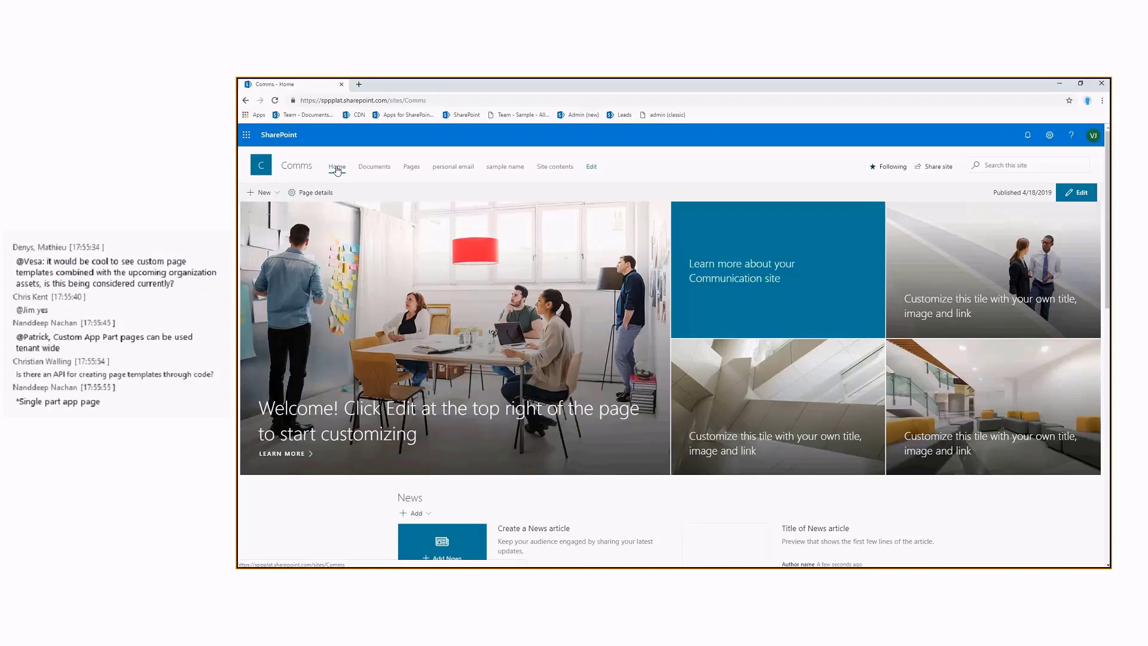
left_click(262, 192)
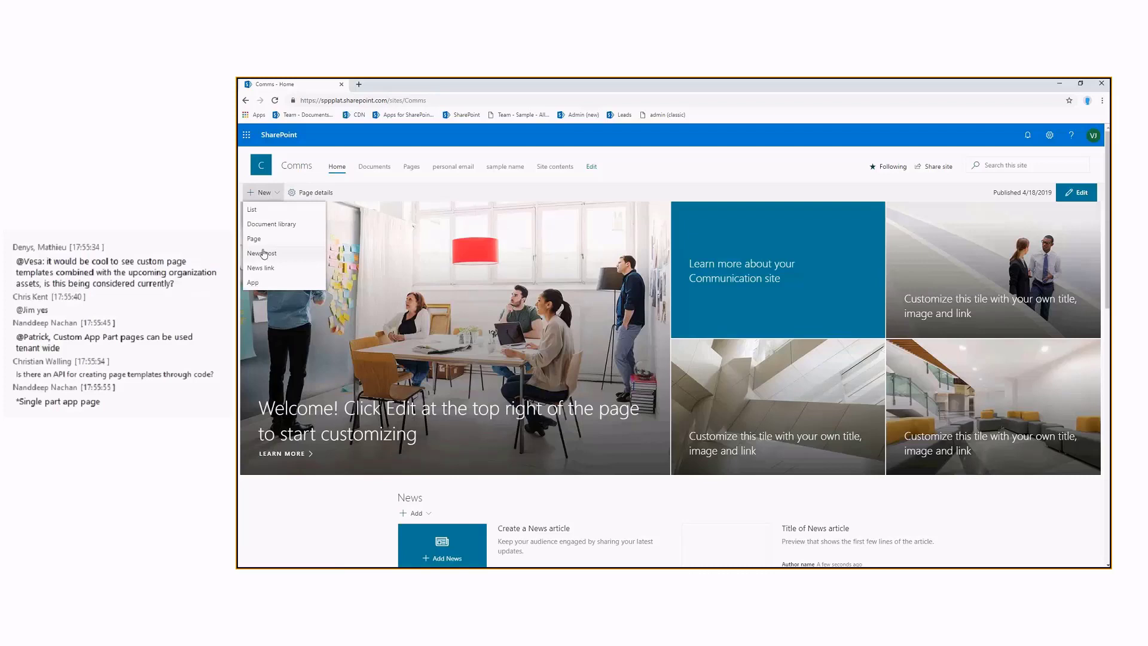
left_click(265, 239)
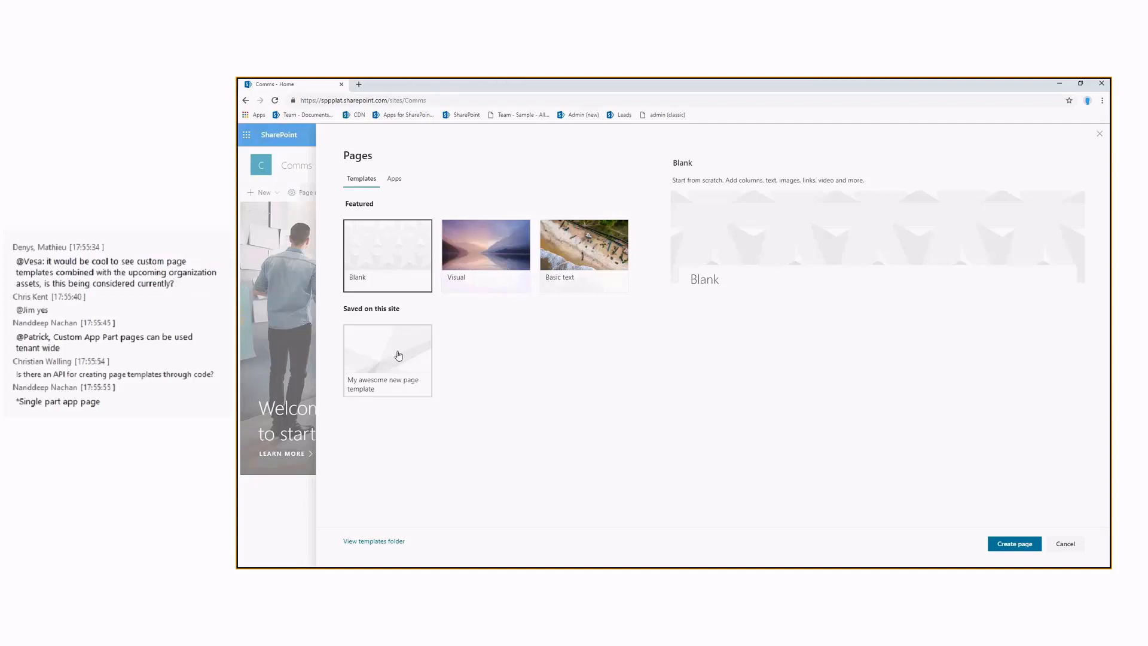
left_click(1065, 544)
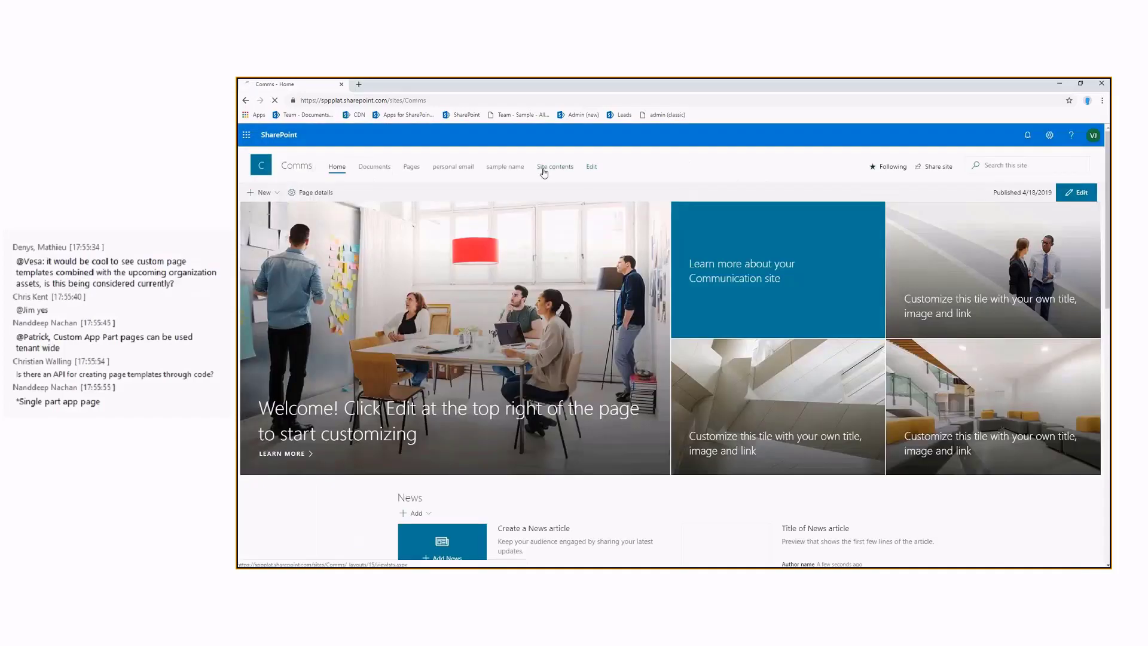
Open the Templates folder of the Site Pages library through the site contents and examine the saved template file.
left_click(542, 169)
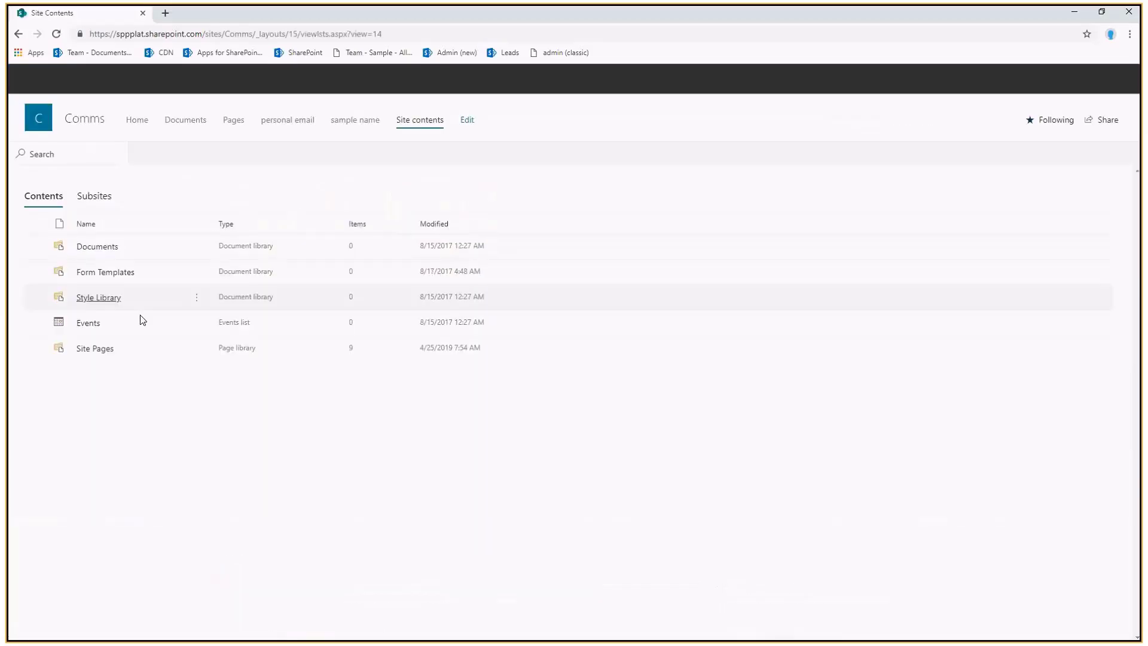
left_click(101, 350)
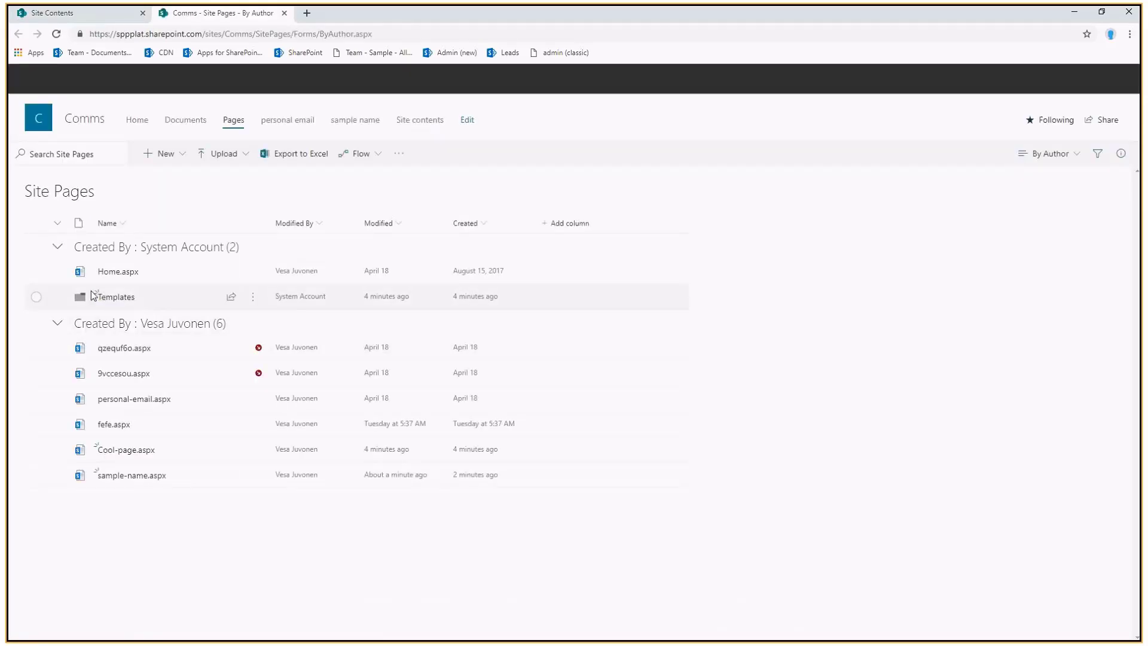
left_click(123, 299)
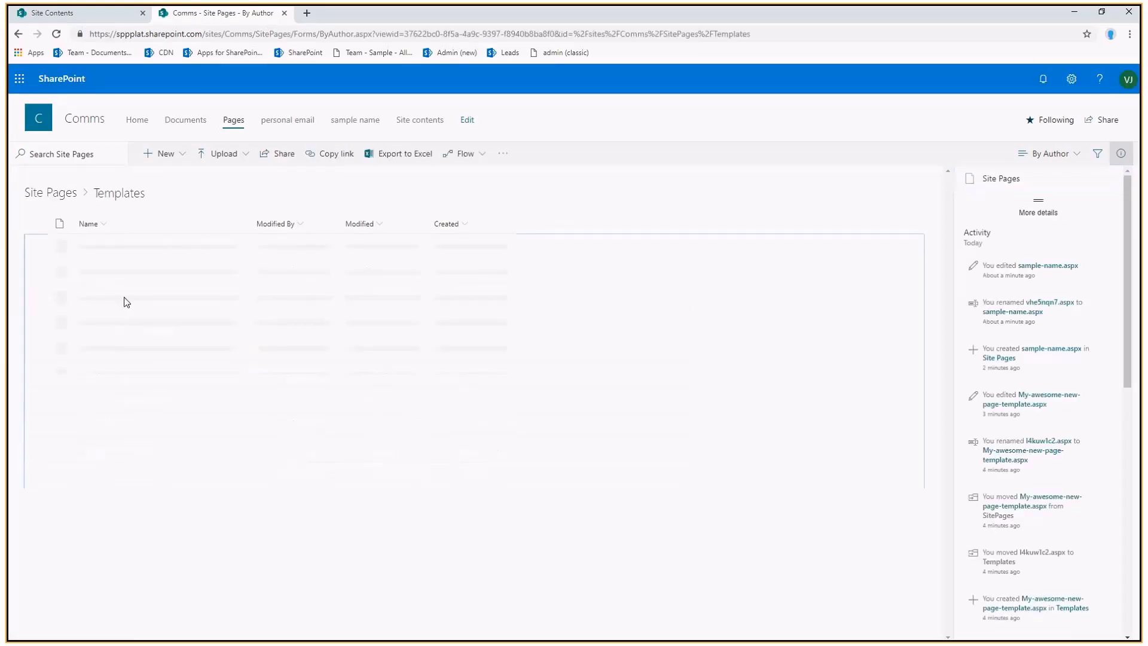
mouse_move(164, 278)
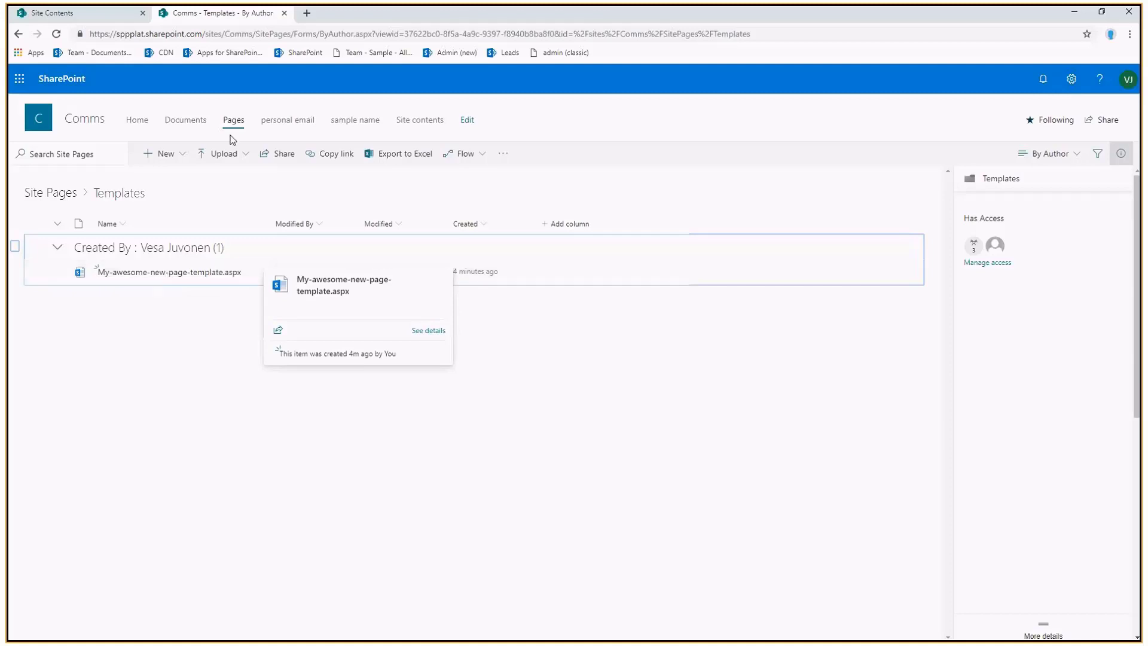
Return to the Comms home page, start a new page and select the Personal e-mail app for preview.
left_click(137, 123)
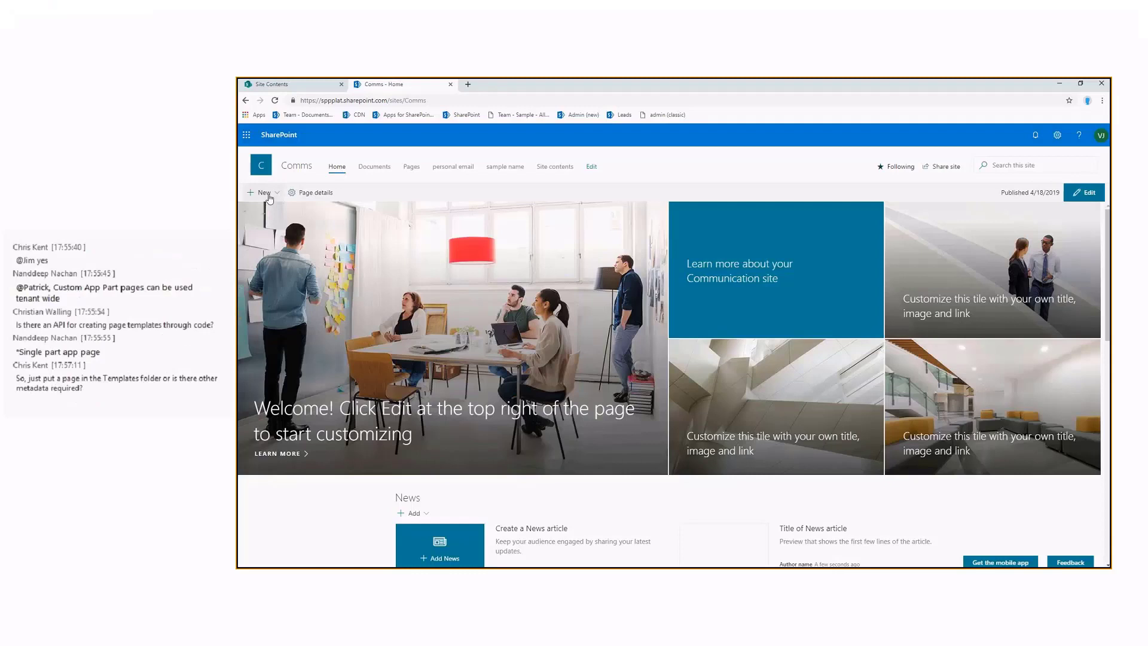
left_click(42, 153)
left_click(254, 239)
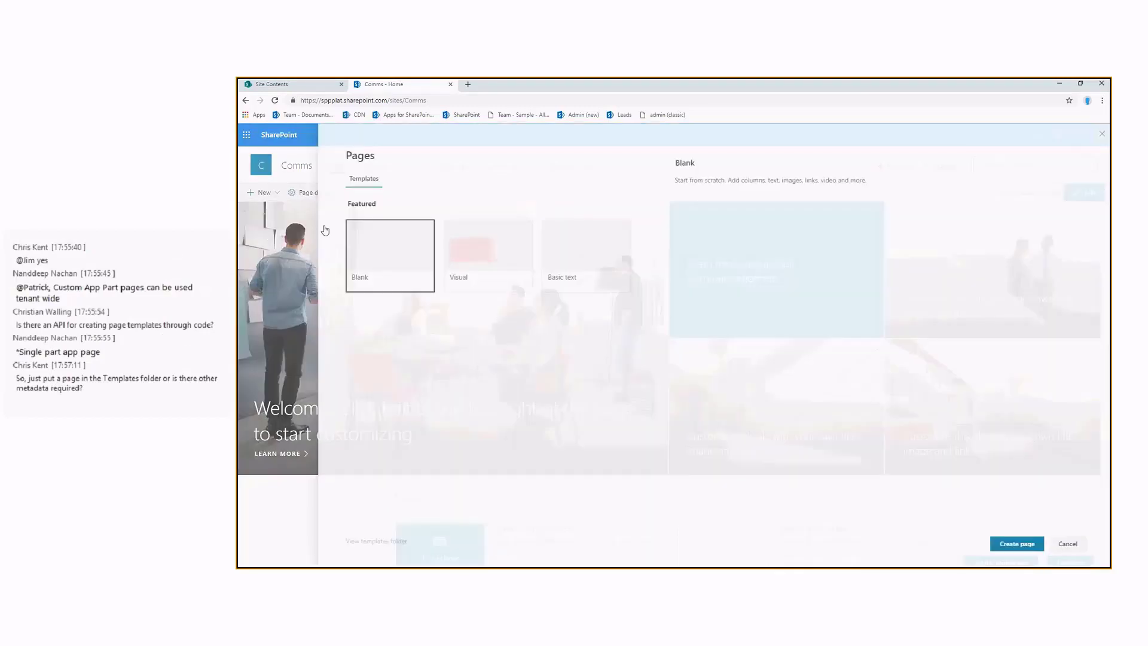
left_click(394, 178)
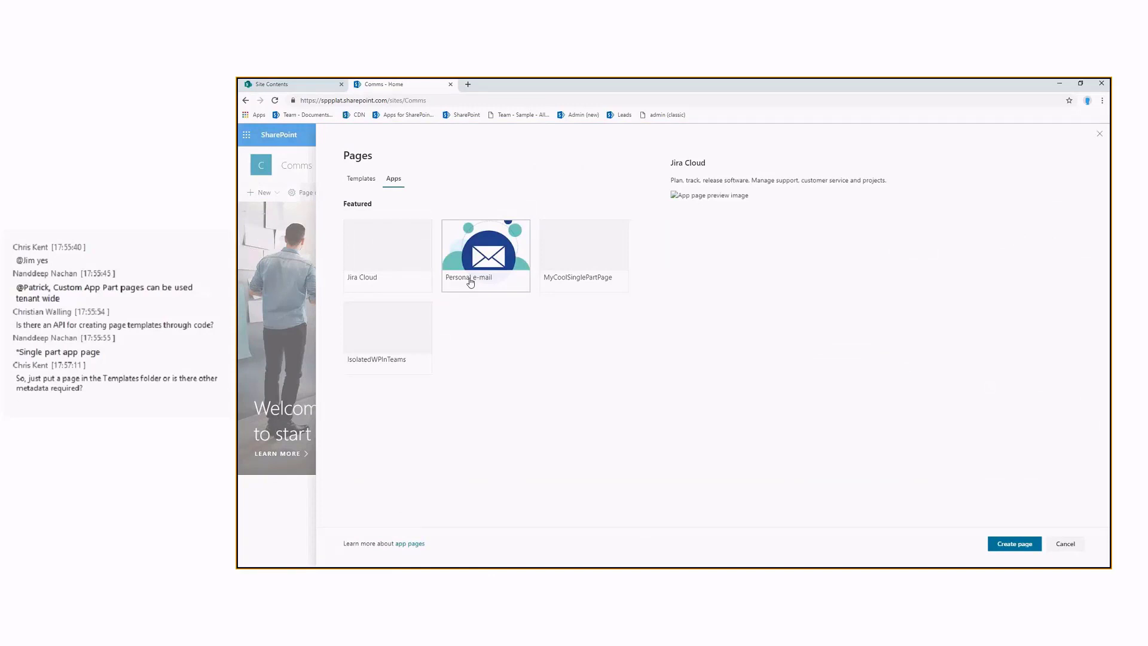
left_click(489, 252)
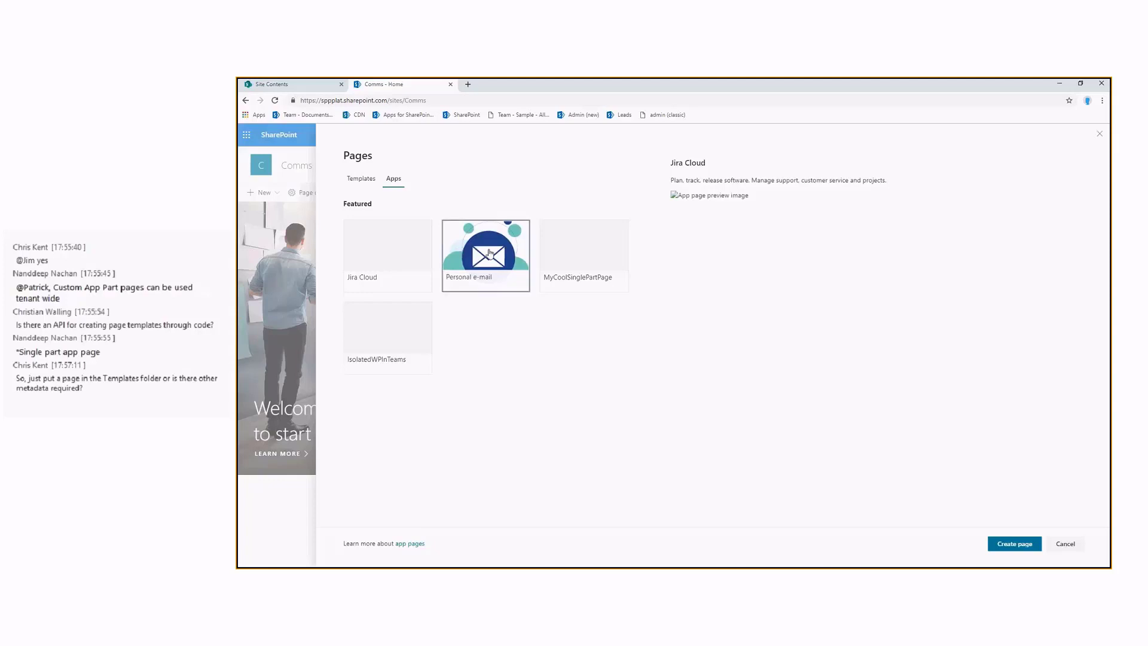